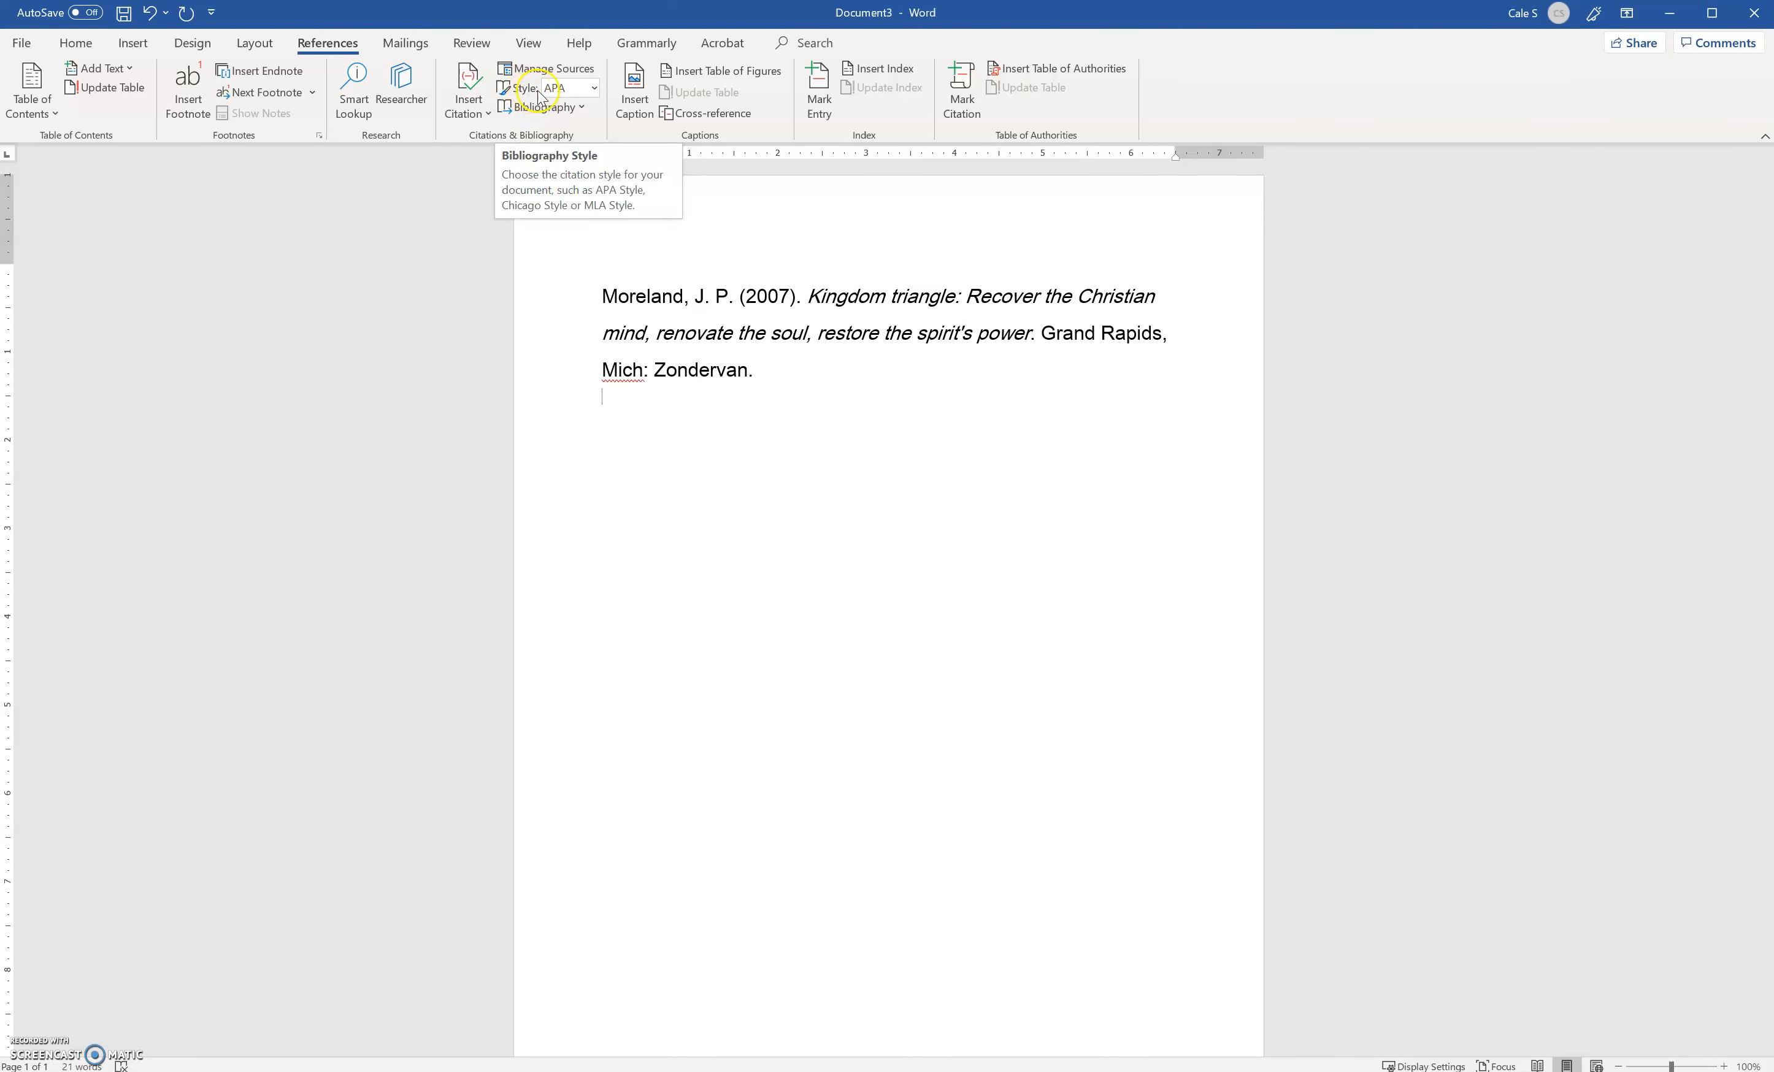
# Set the citation style to APA Sixth Edition and open the Source Manager
pyautogui.click(594, 90)
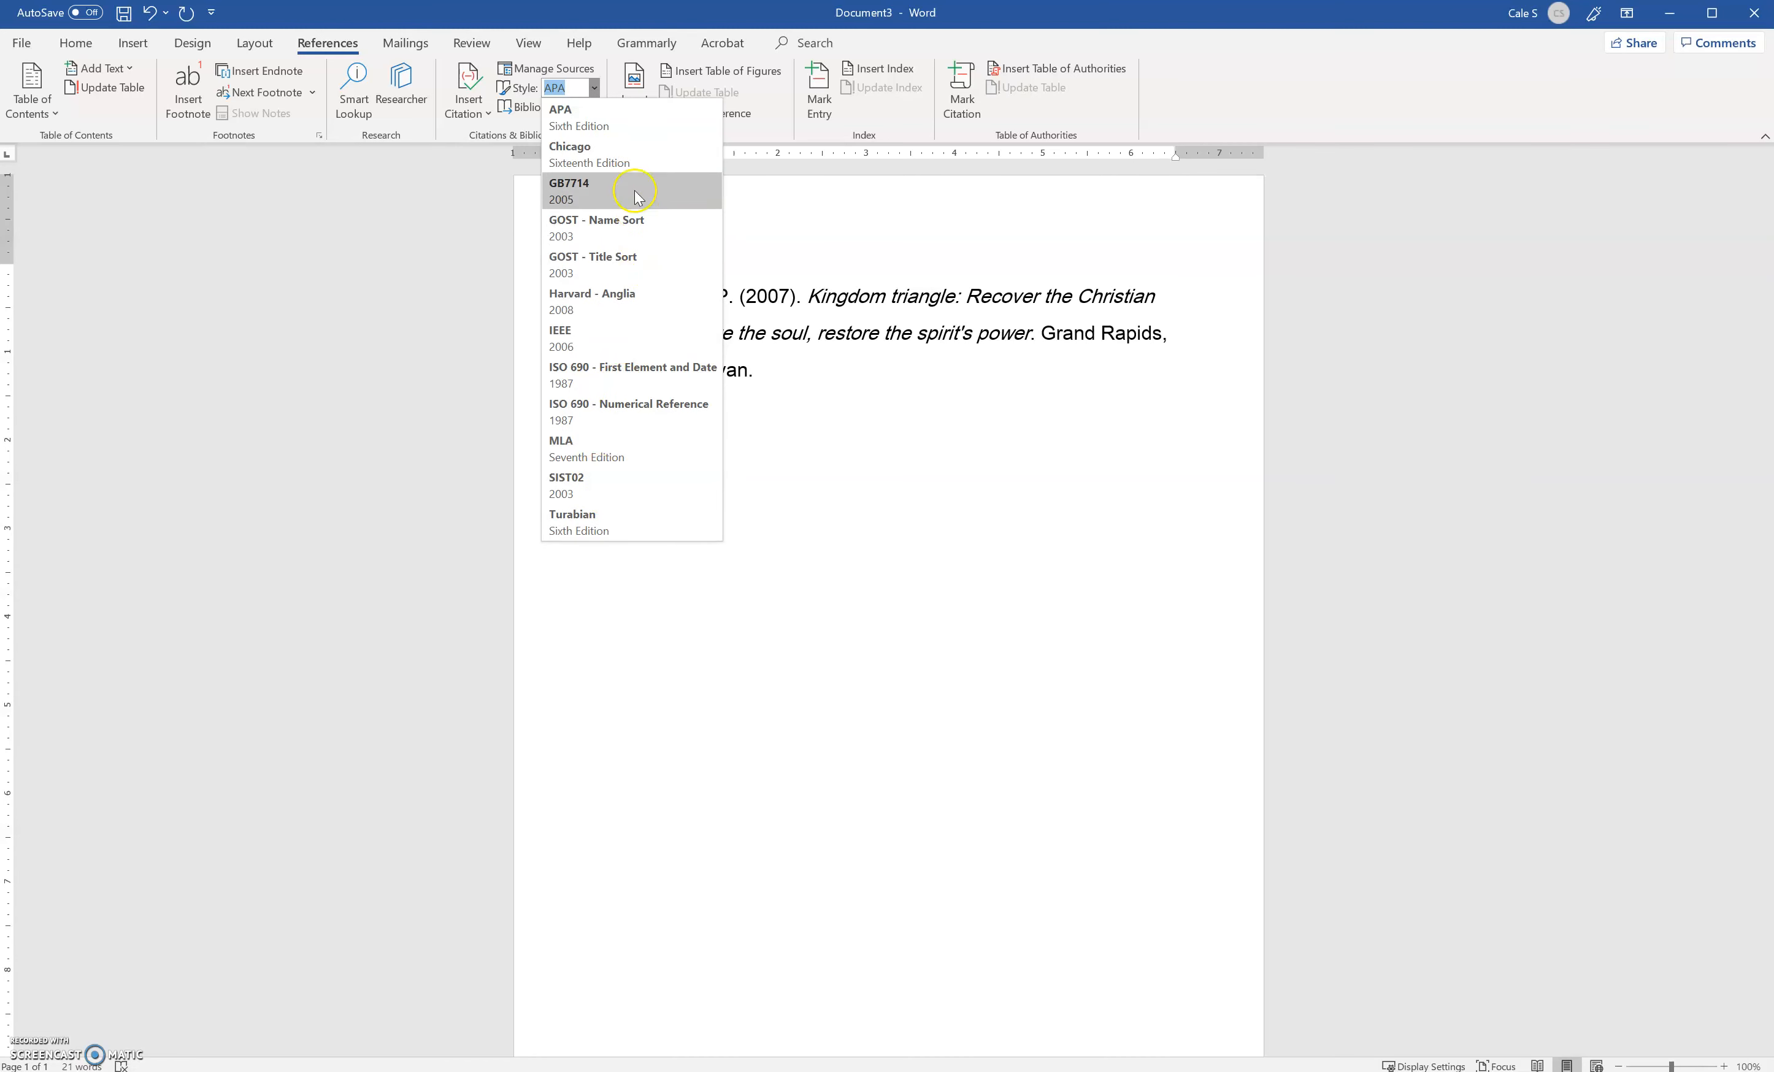
pyautogui.click(602, 125)
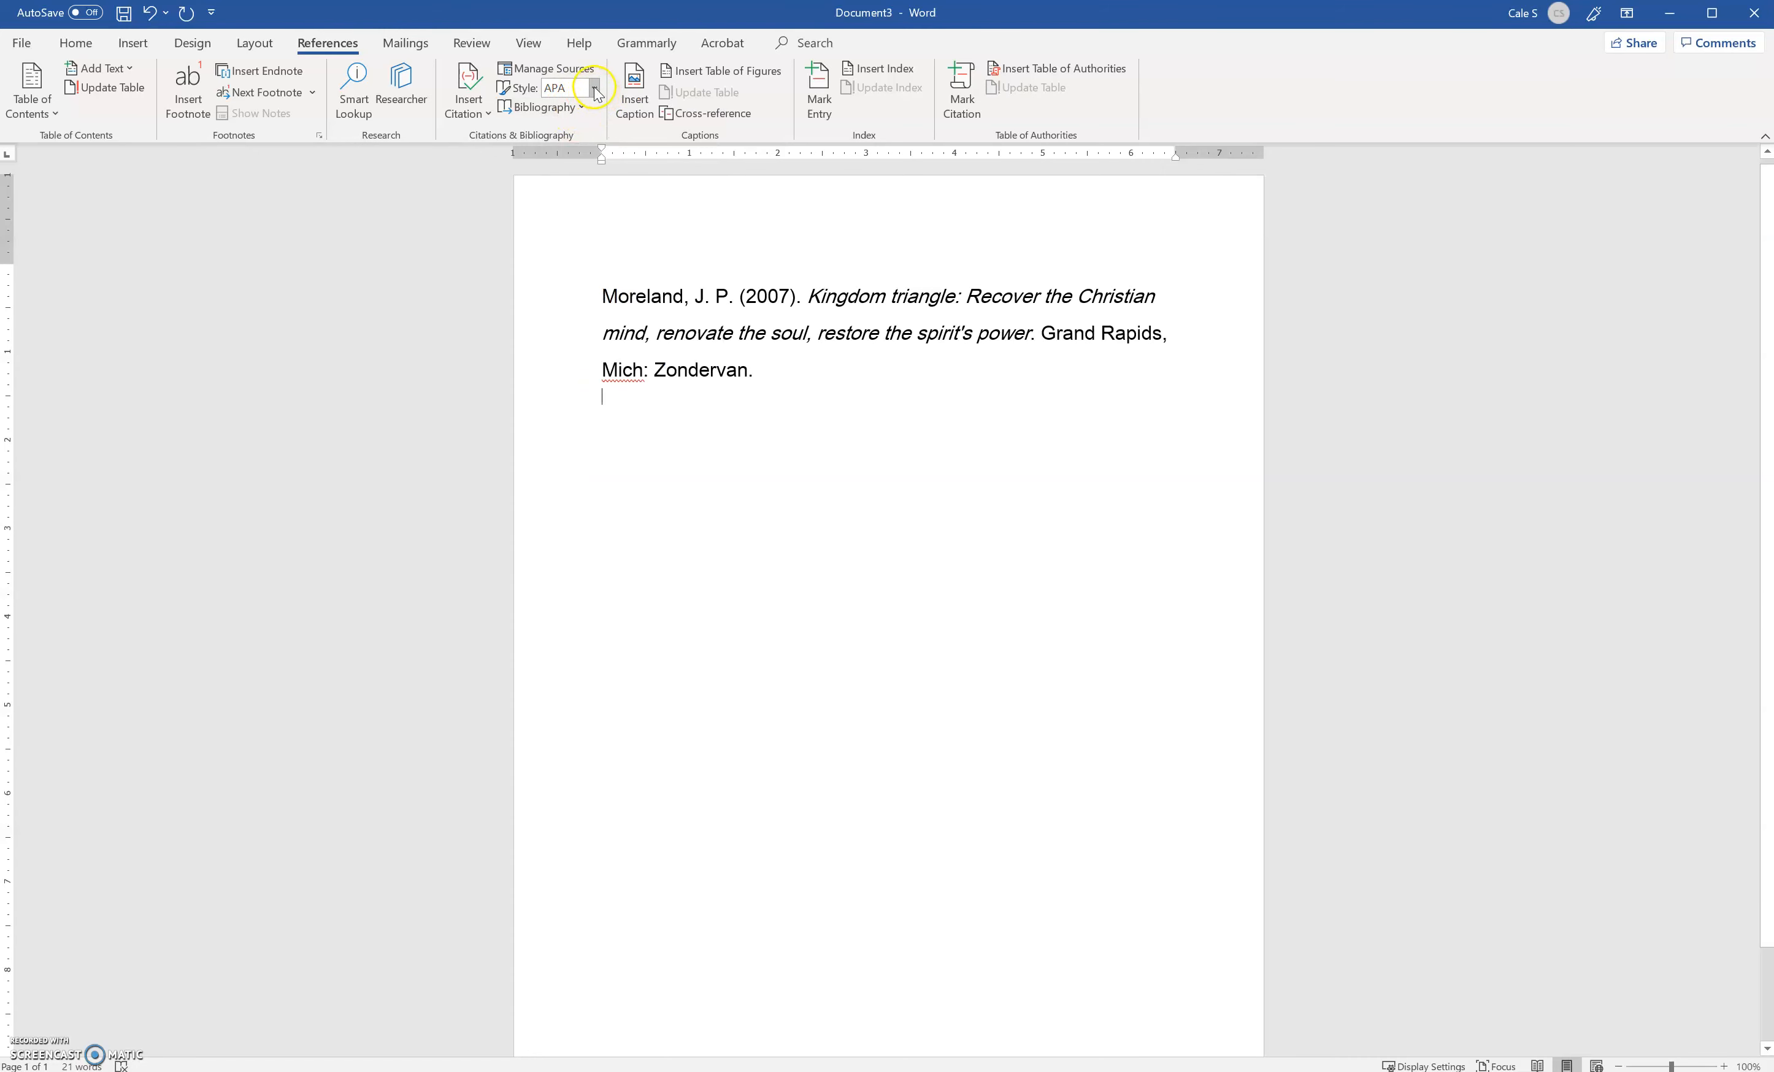
pyautogui.click(538, 68)
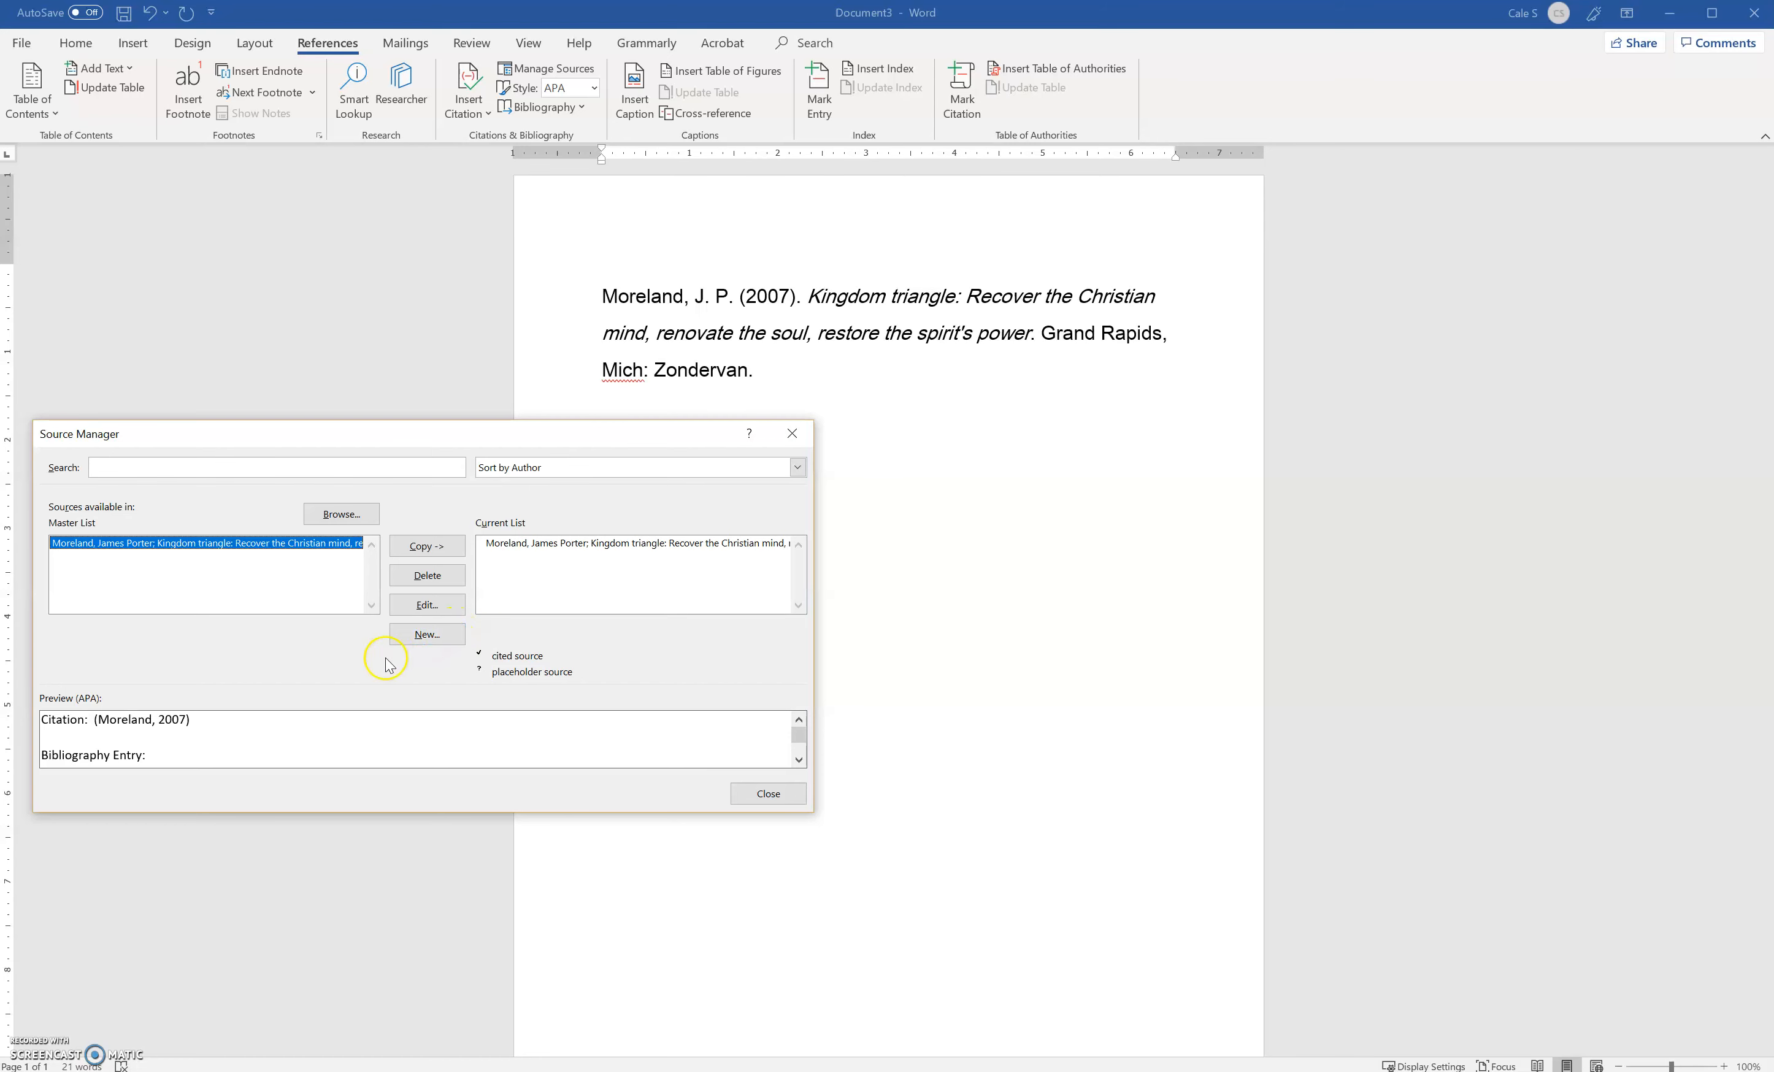
# Start a new source, switch its type to Web site, and return the type to Book
pyautogui.click(443, 642)
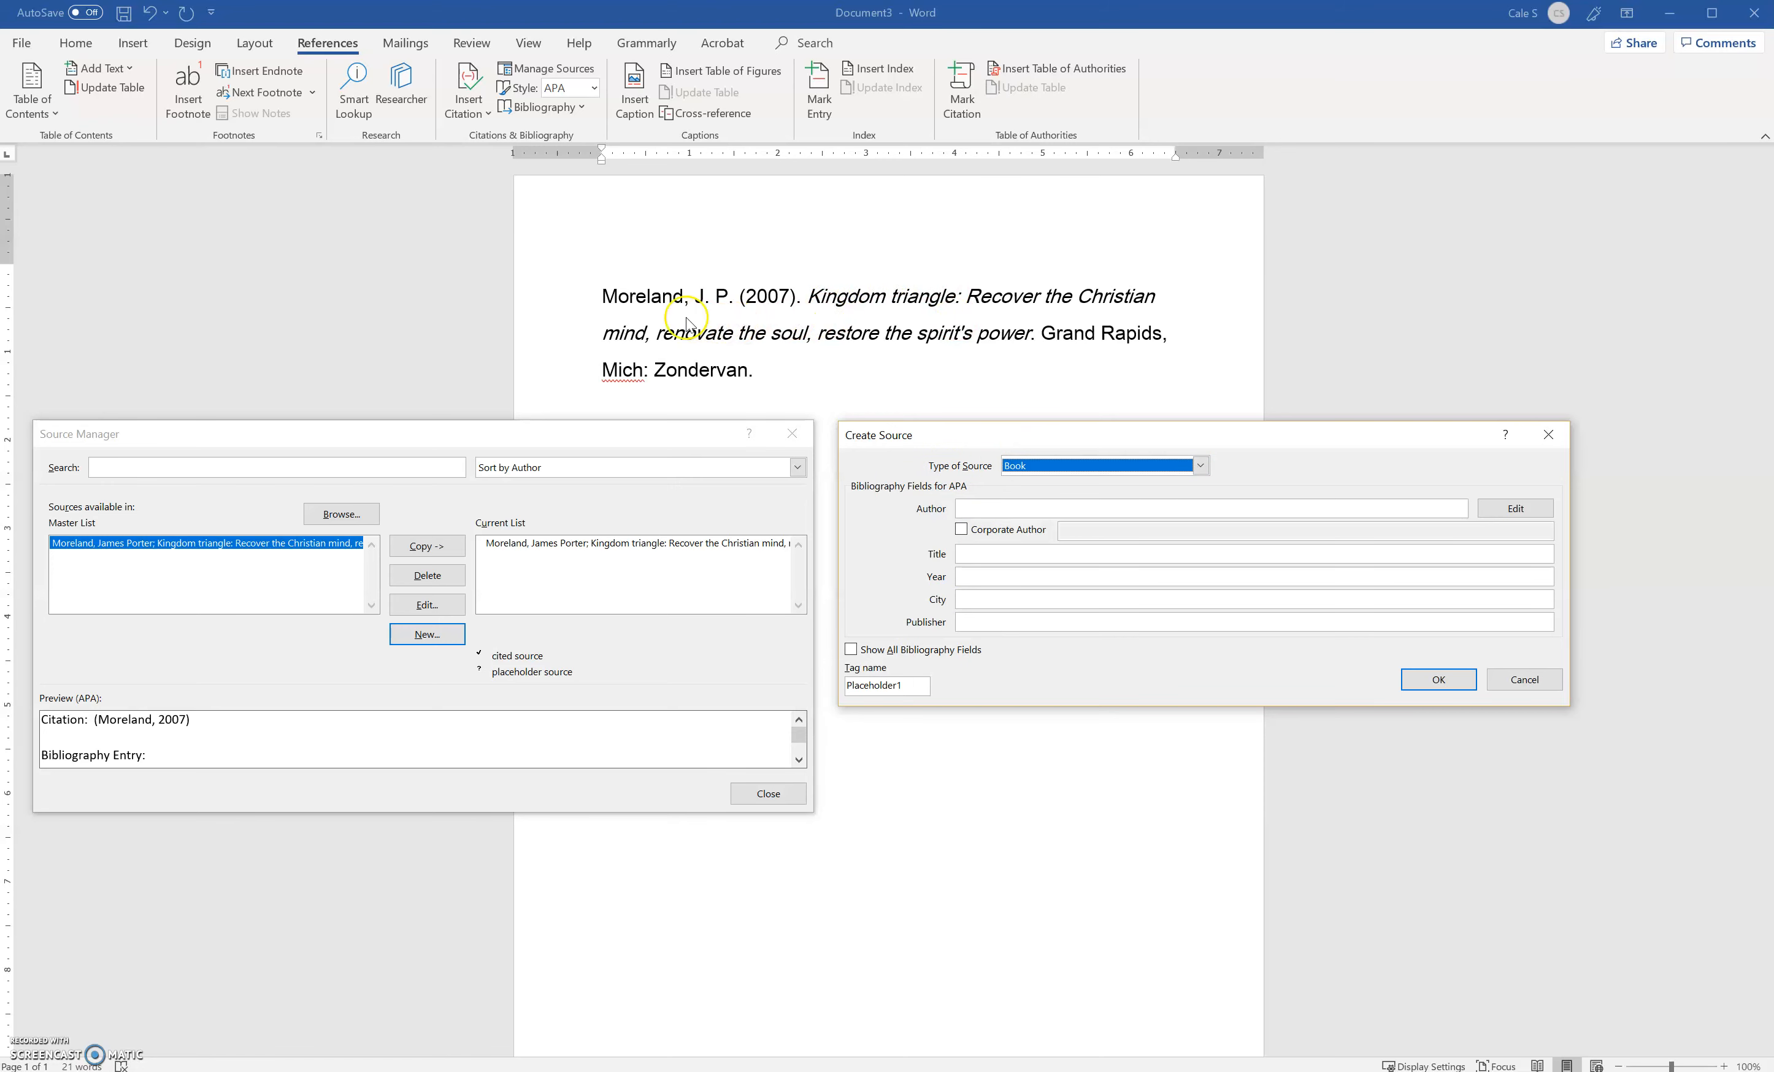
pyautogui.click(1108, 465)
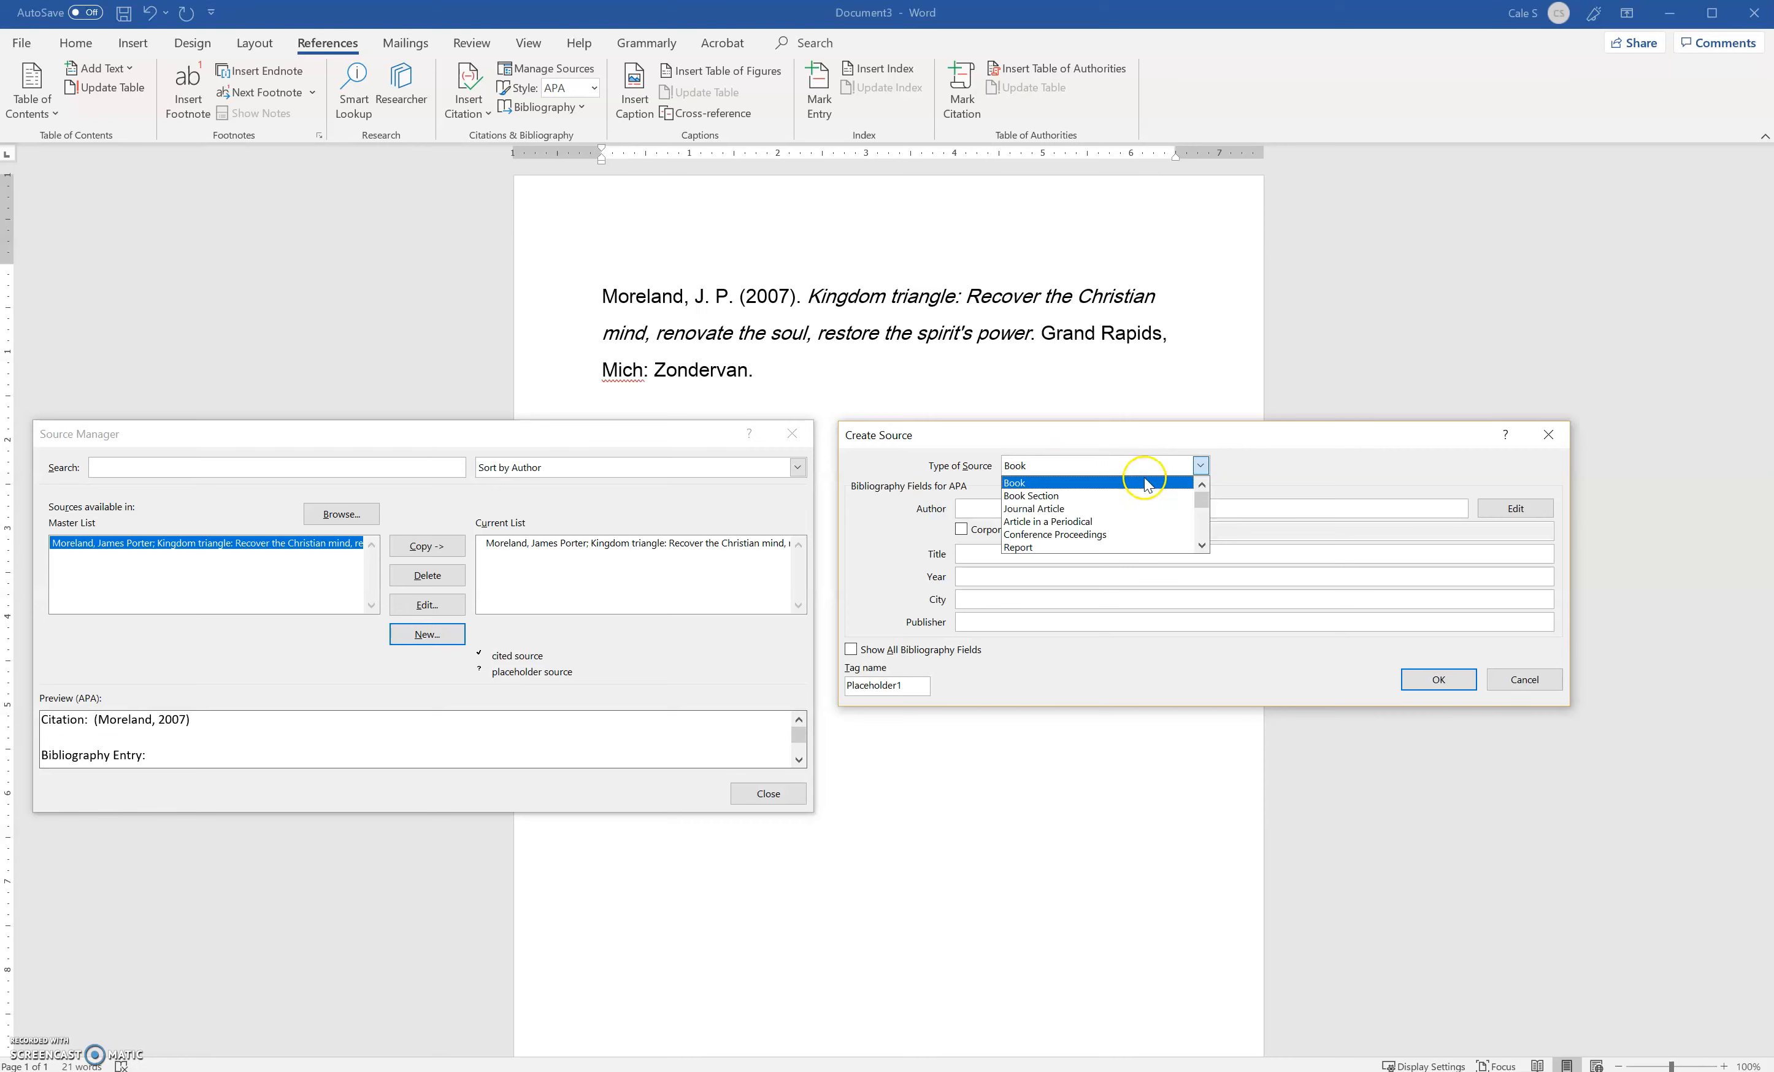
pyautogui.moveTo(1203, 499); pyautogui.dragTo(1202, 513)
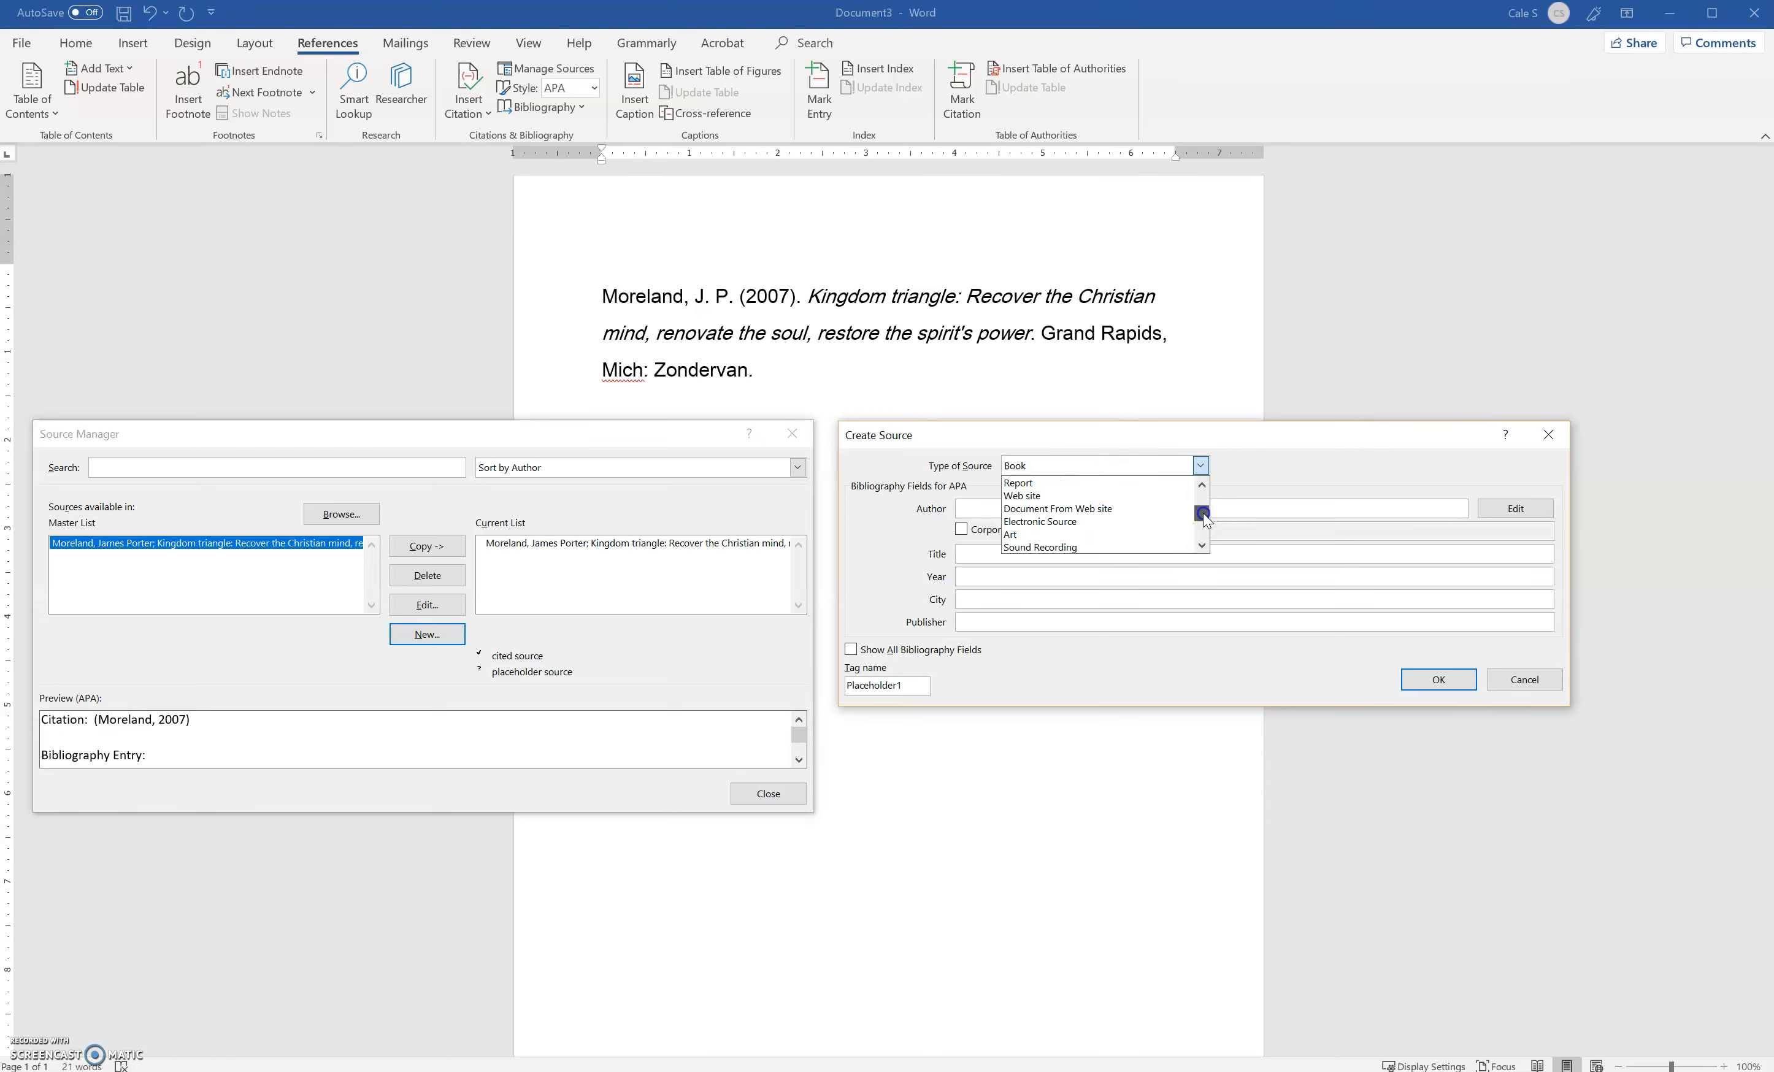
pyautogui.click(1112, 497)
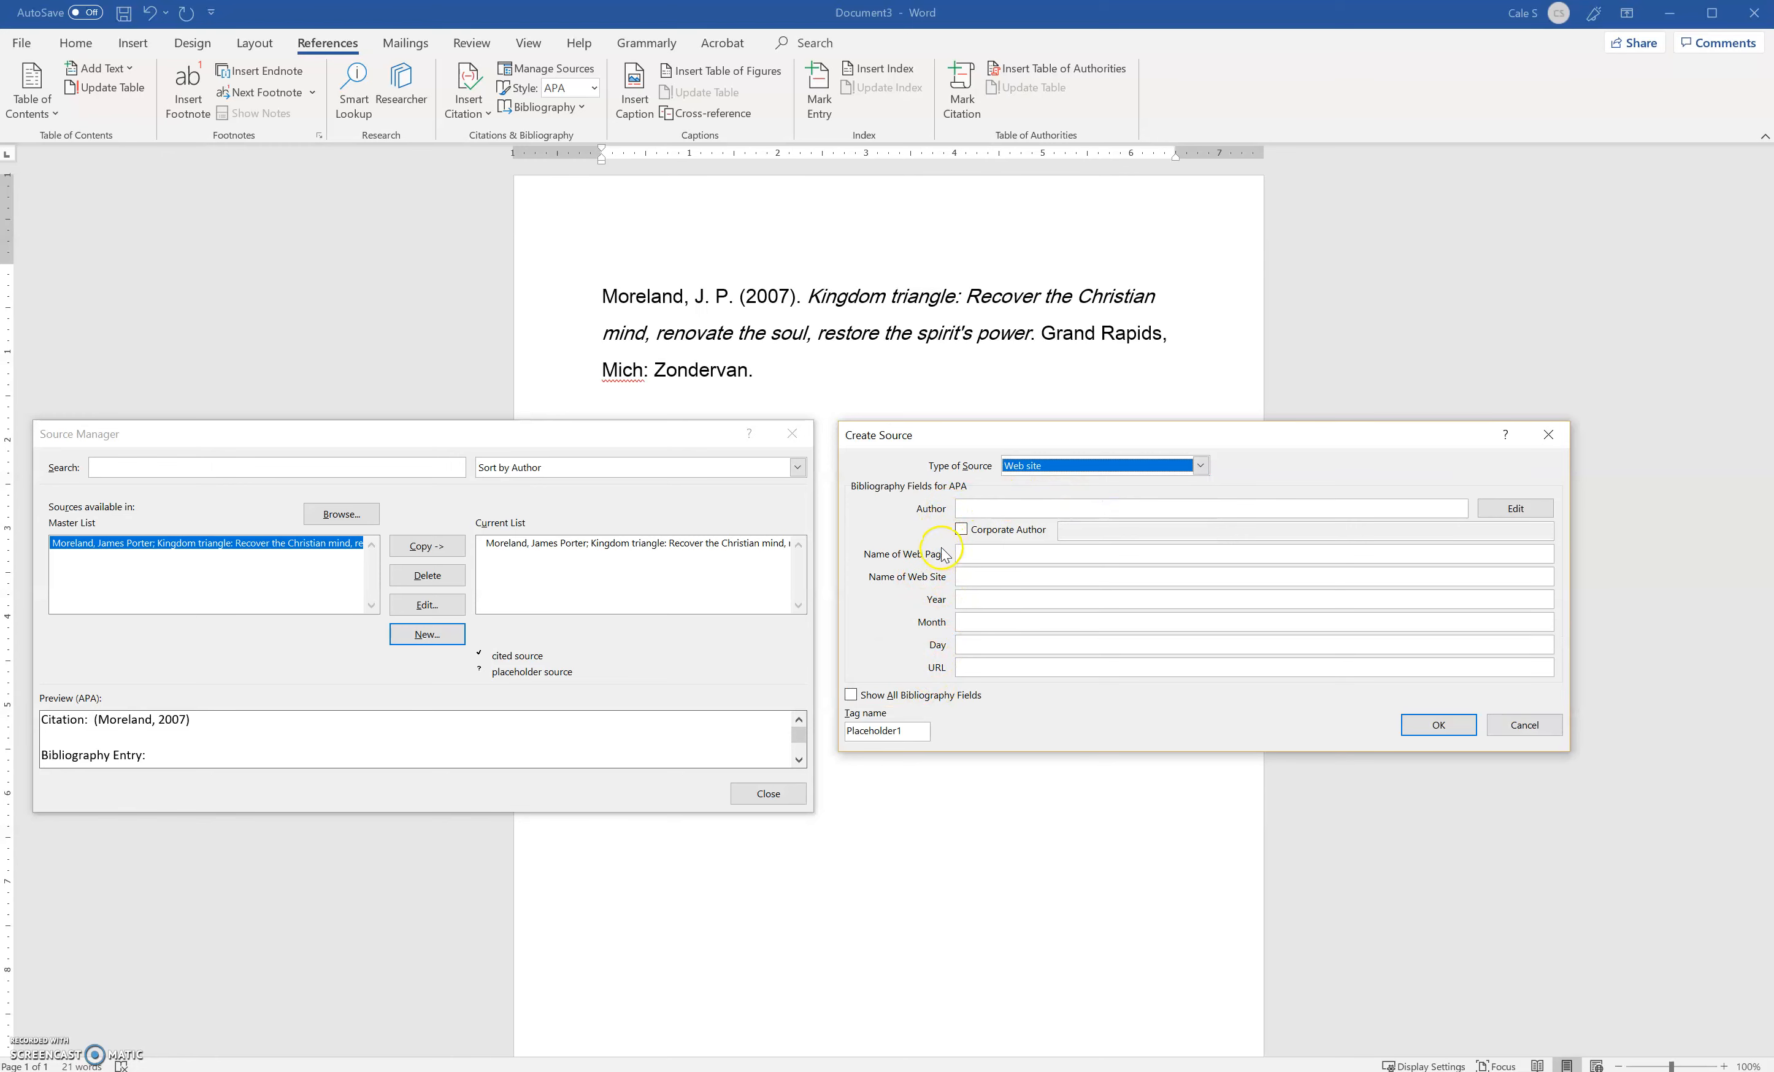
pyautogui.click(1164, 465)
pyautogui.moveTo(1203, 515); pyautogui.dragTo(1202, 500)
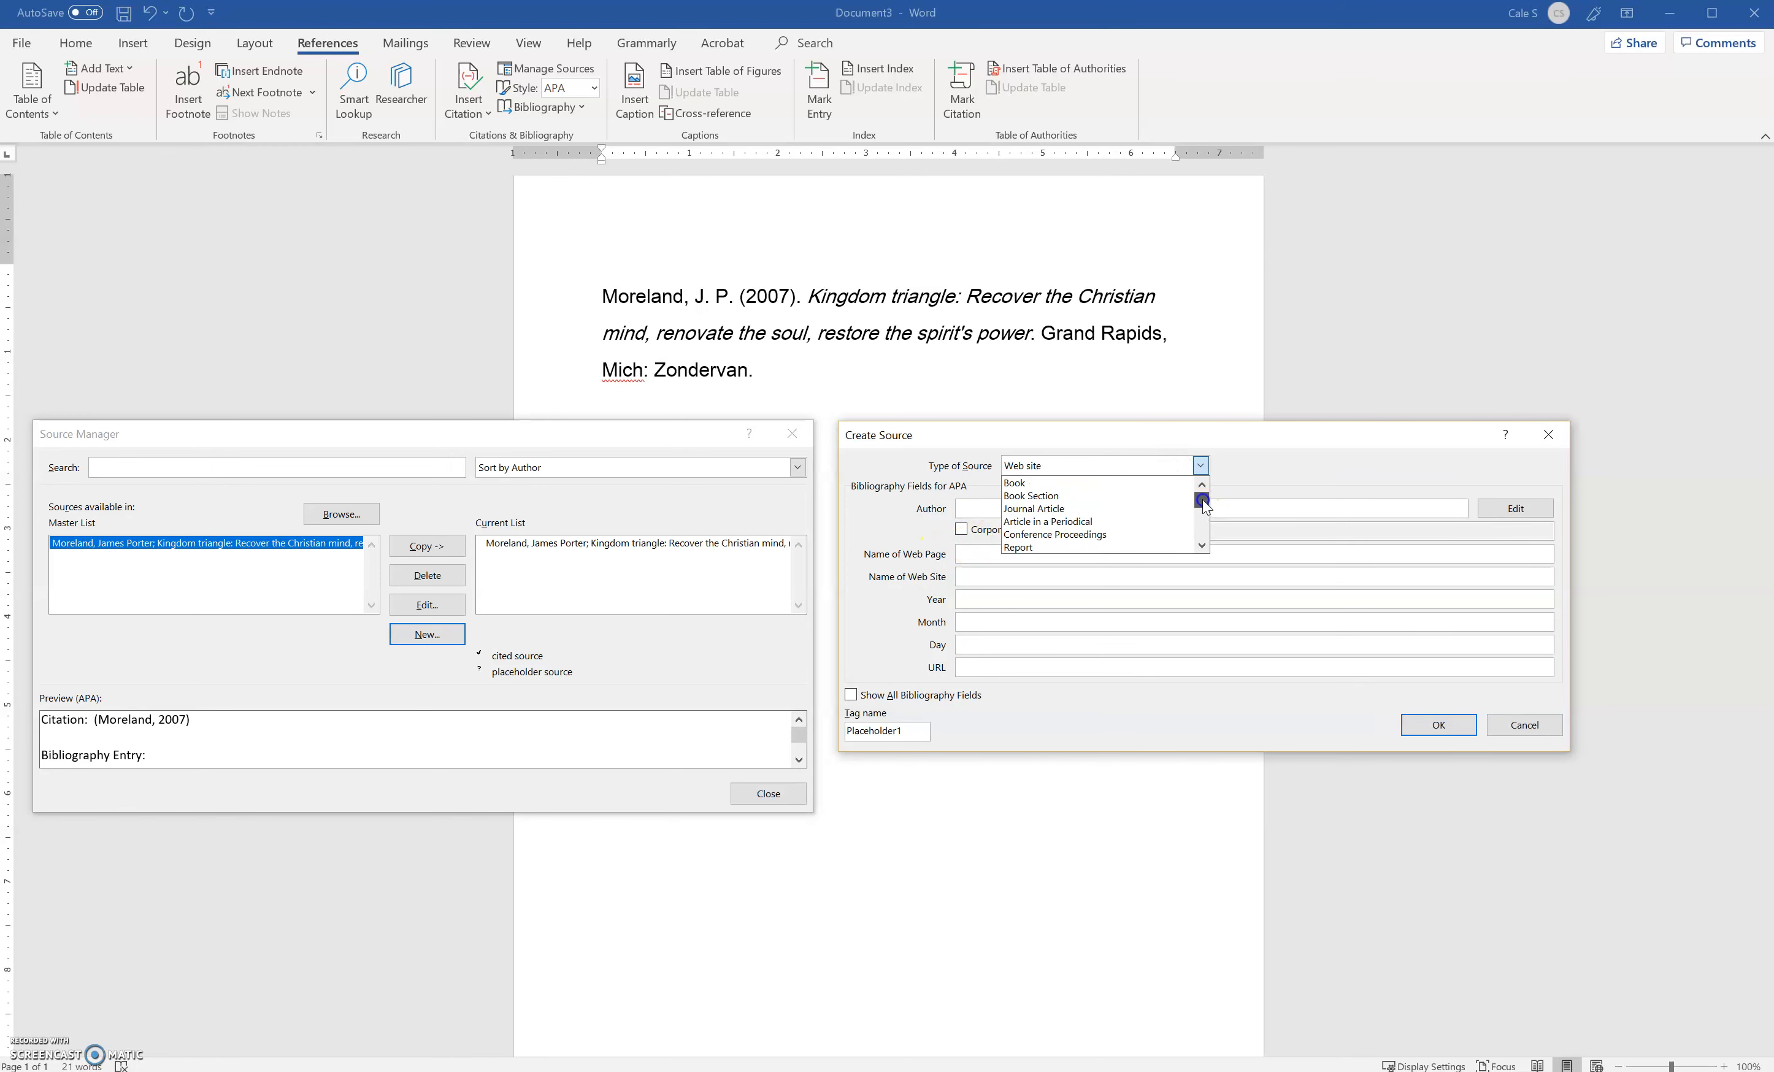
pyautogui.click(1127, 484)
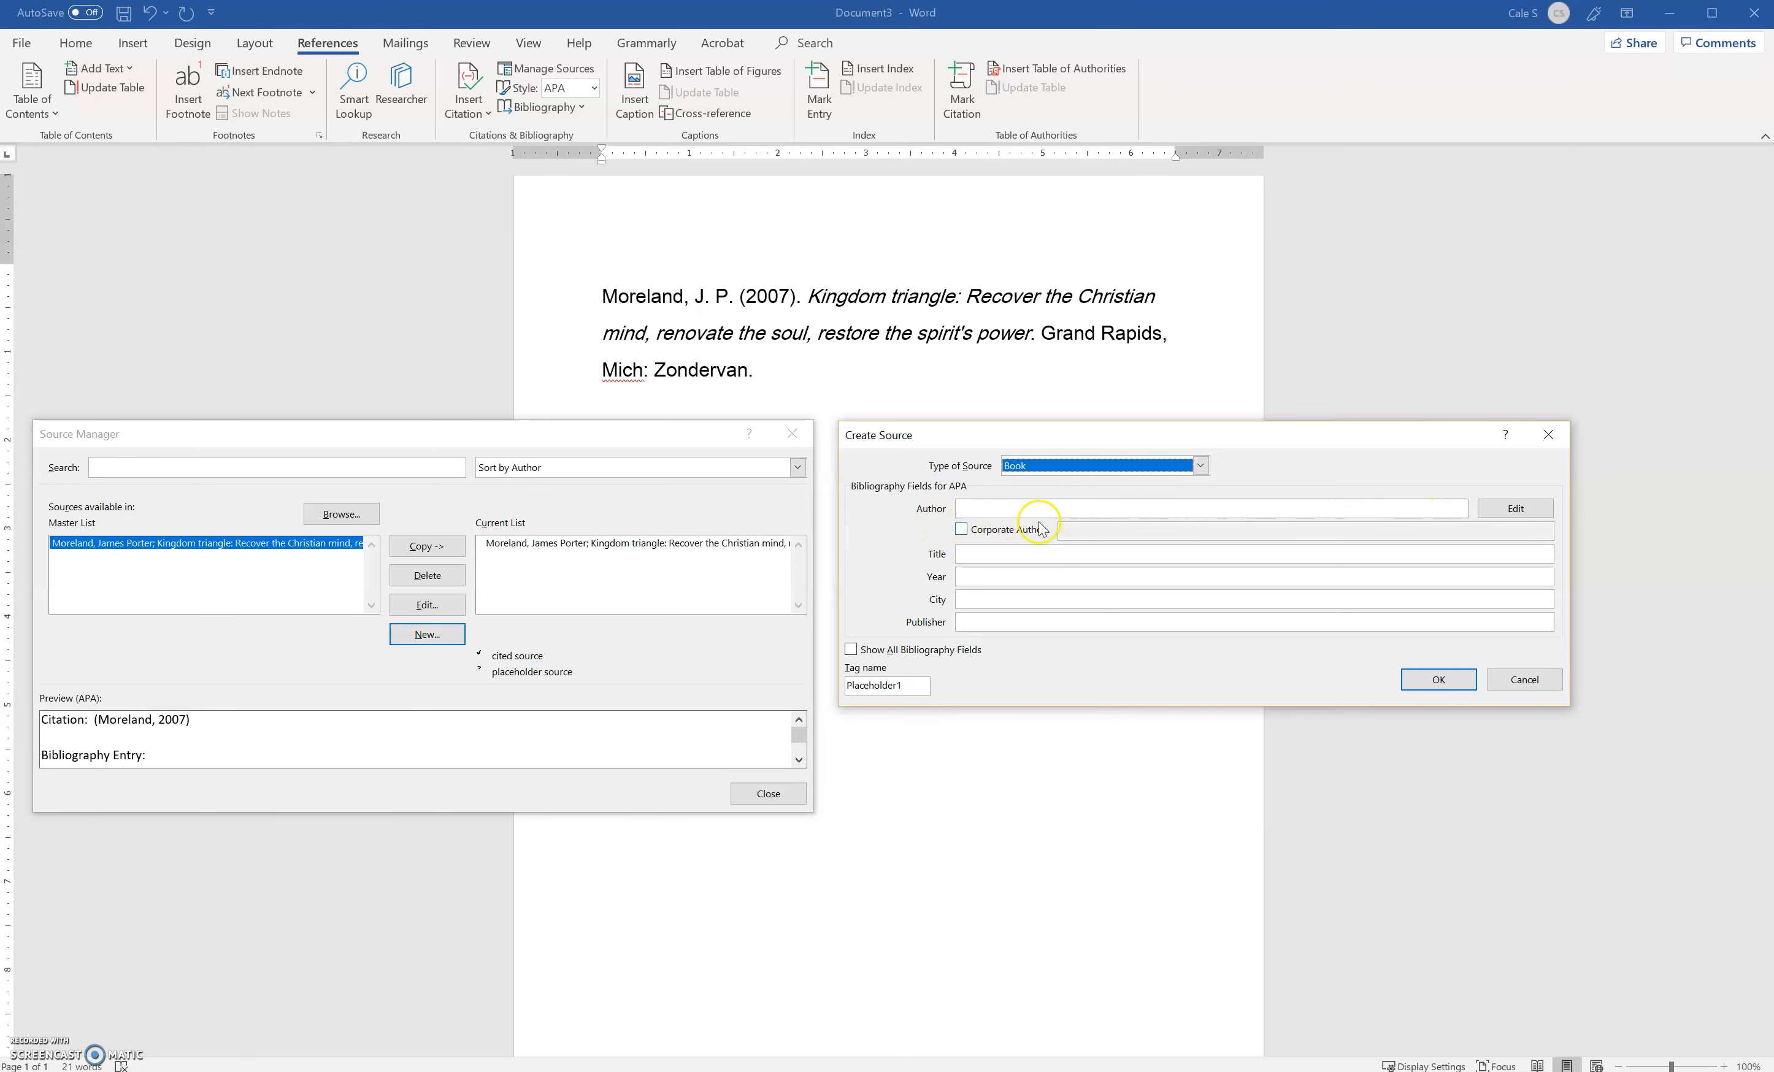
# Add the author's last, first and middle names to the new book source, and cancel creating the source
pyautogui.click(968, 508)
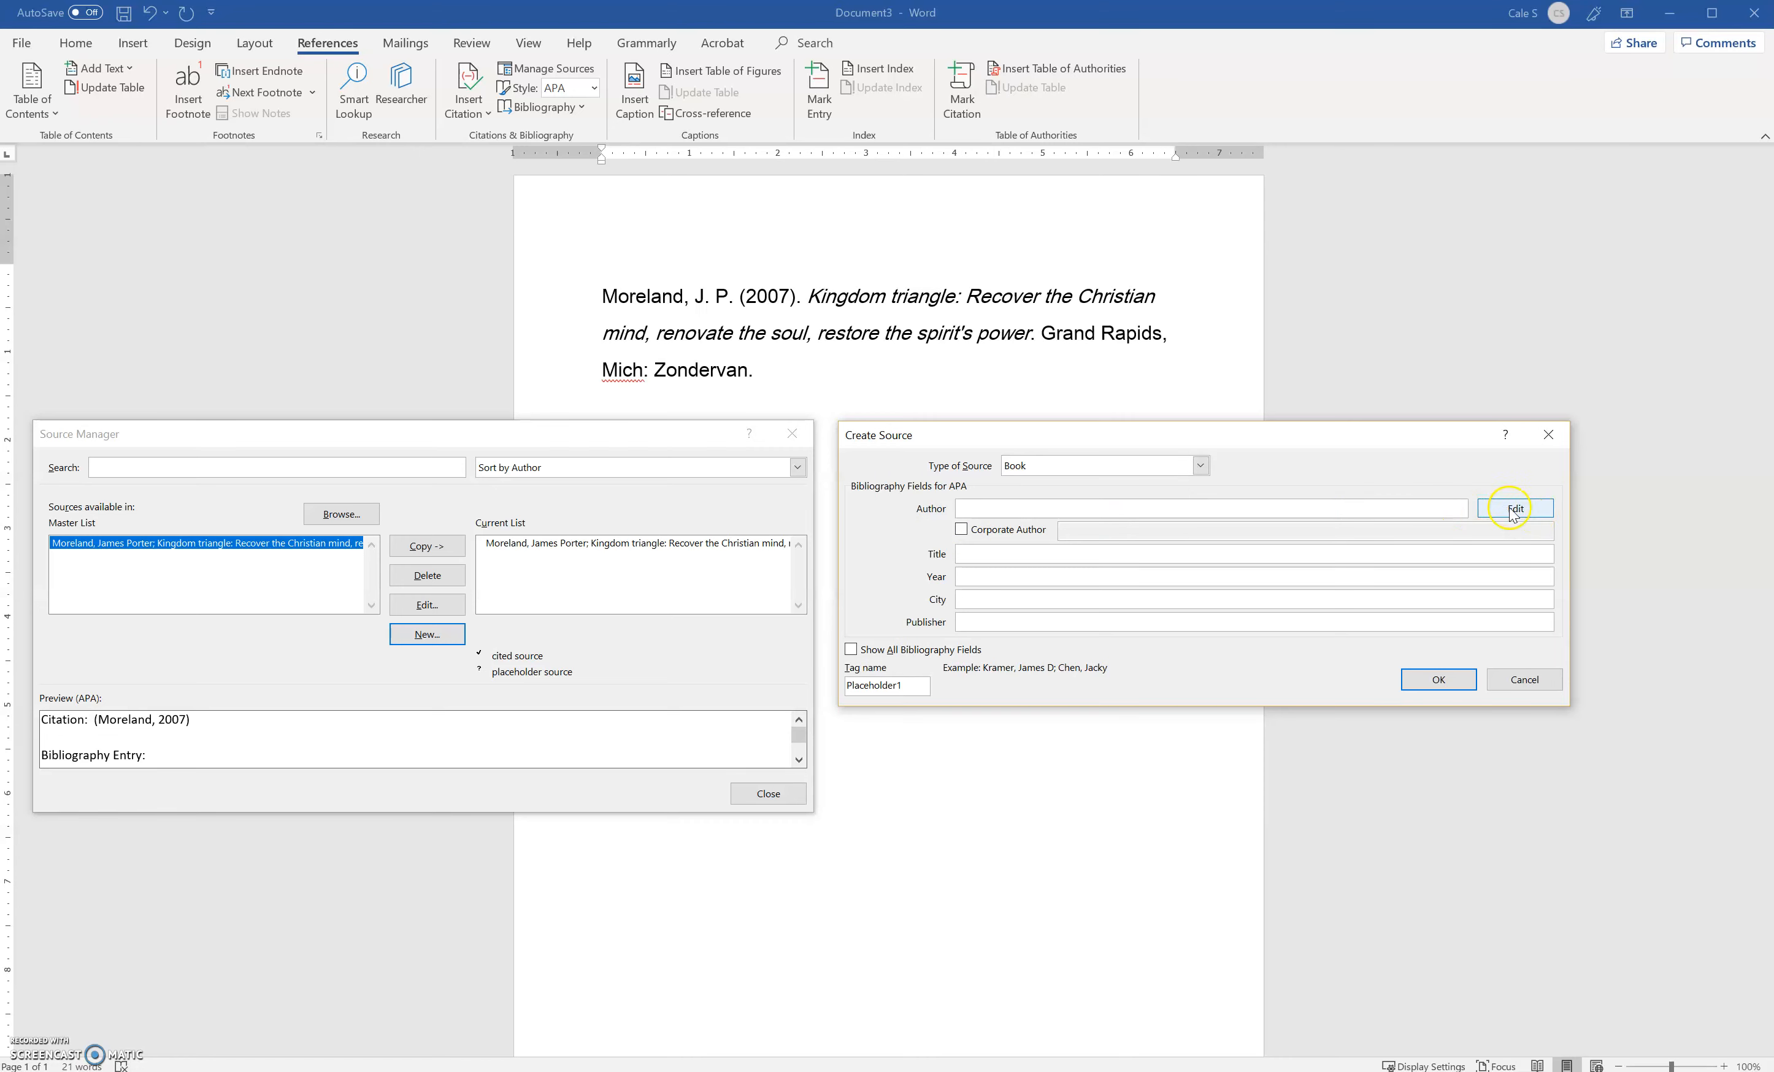
pyautogui.click(1491, 512)
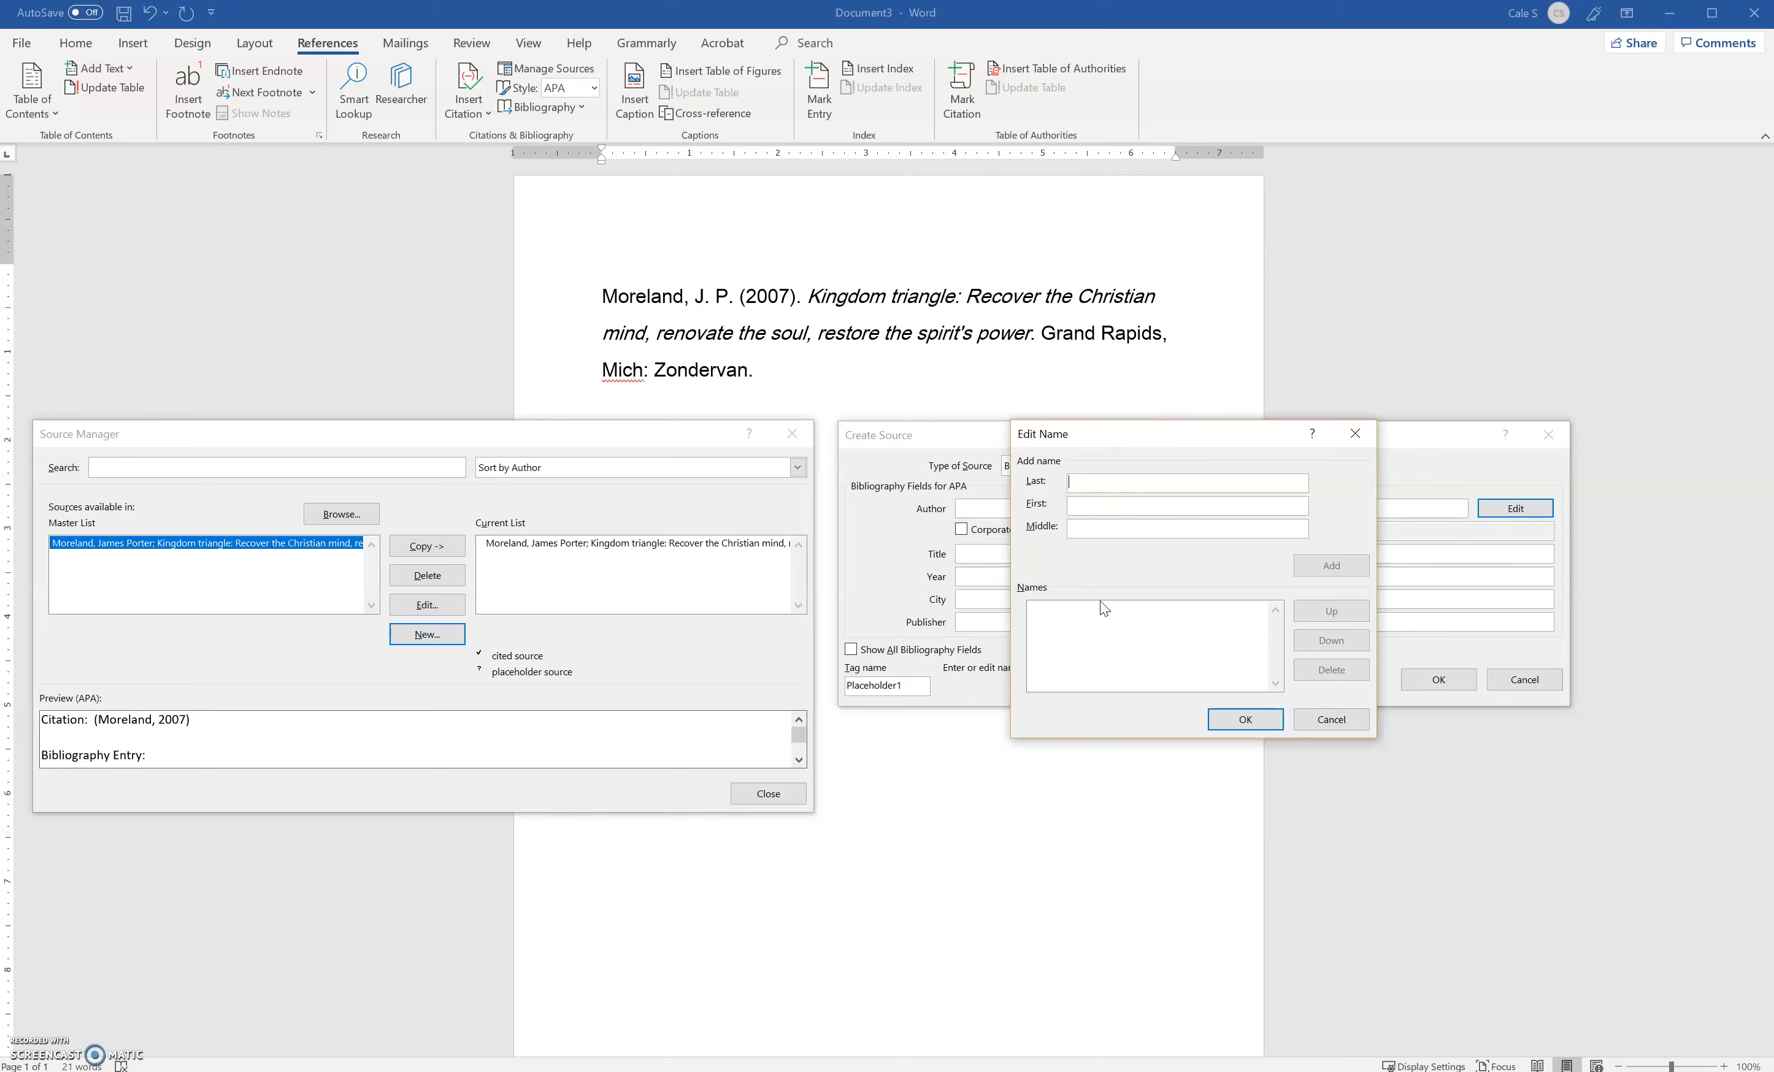
pyautogui.write('J')
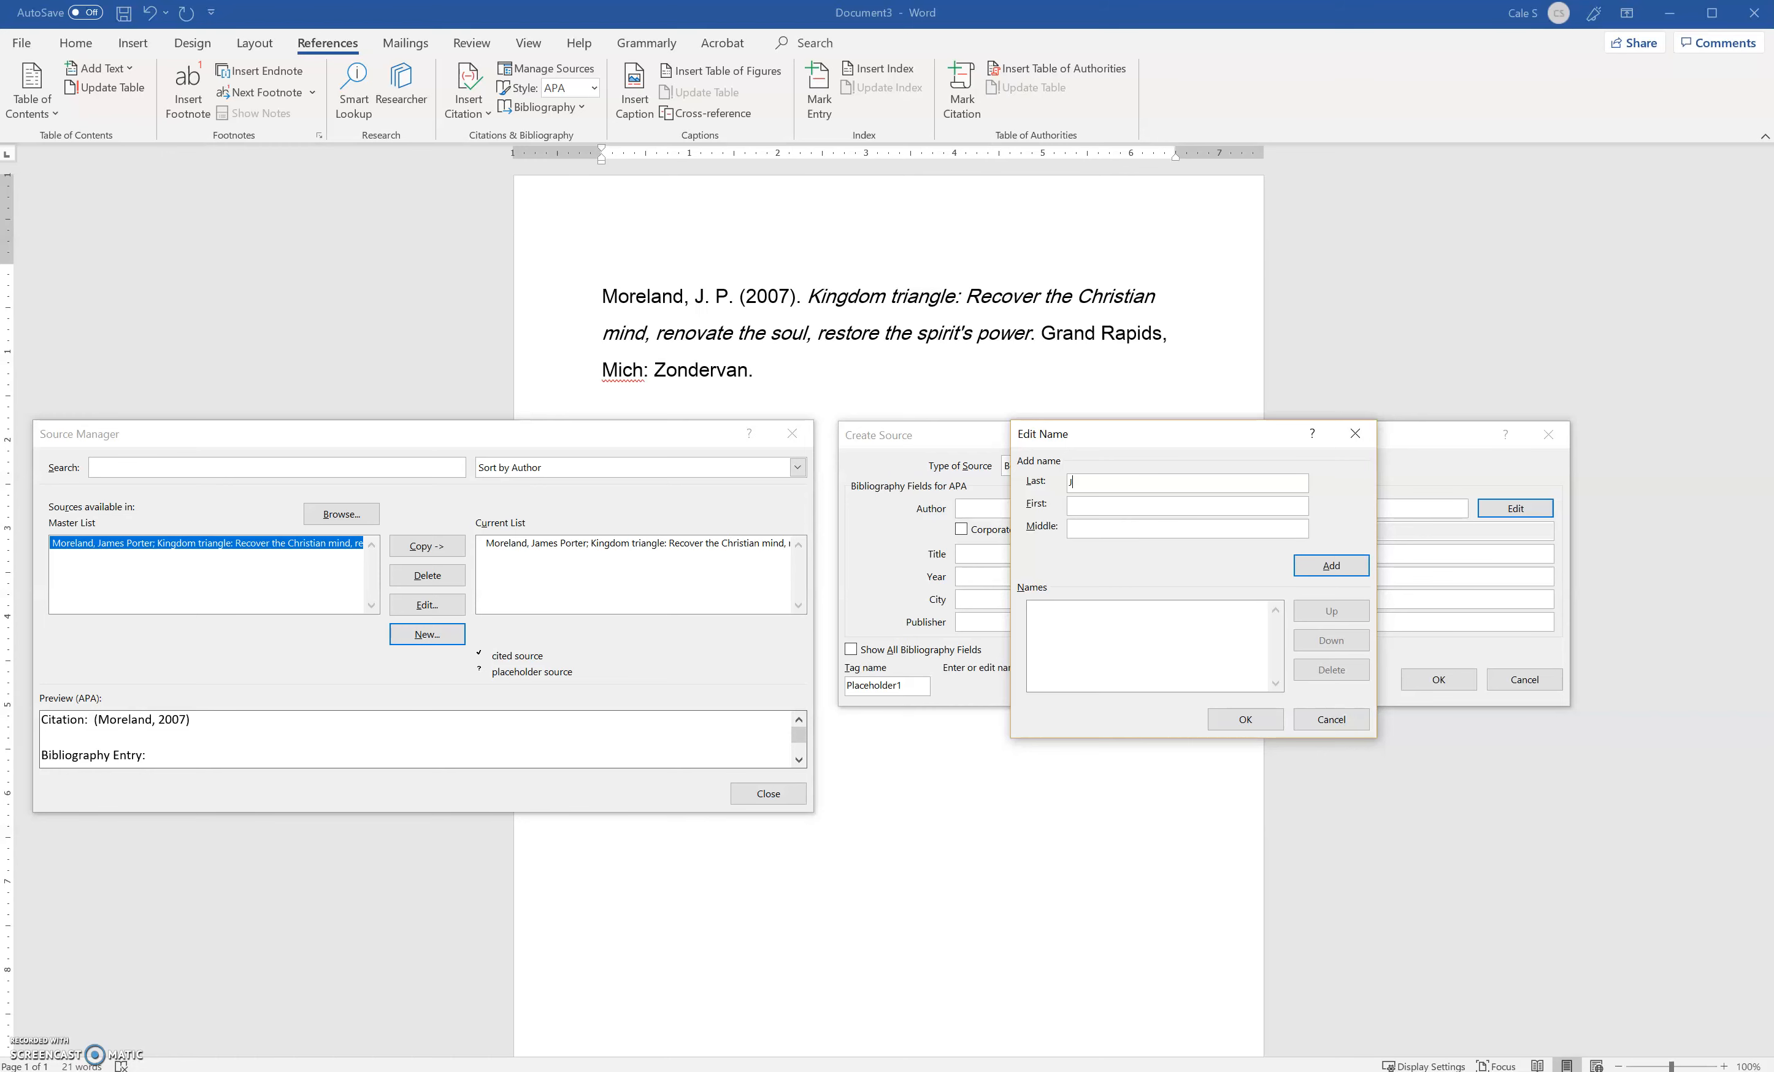
pyautogui.press('BackSpace')
pyautogui.press('BackSpace')
pyautogui.write('More')
pyautogui.click(1311, 569)
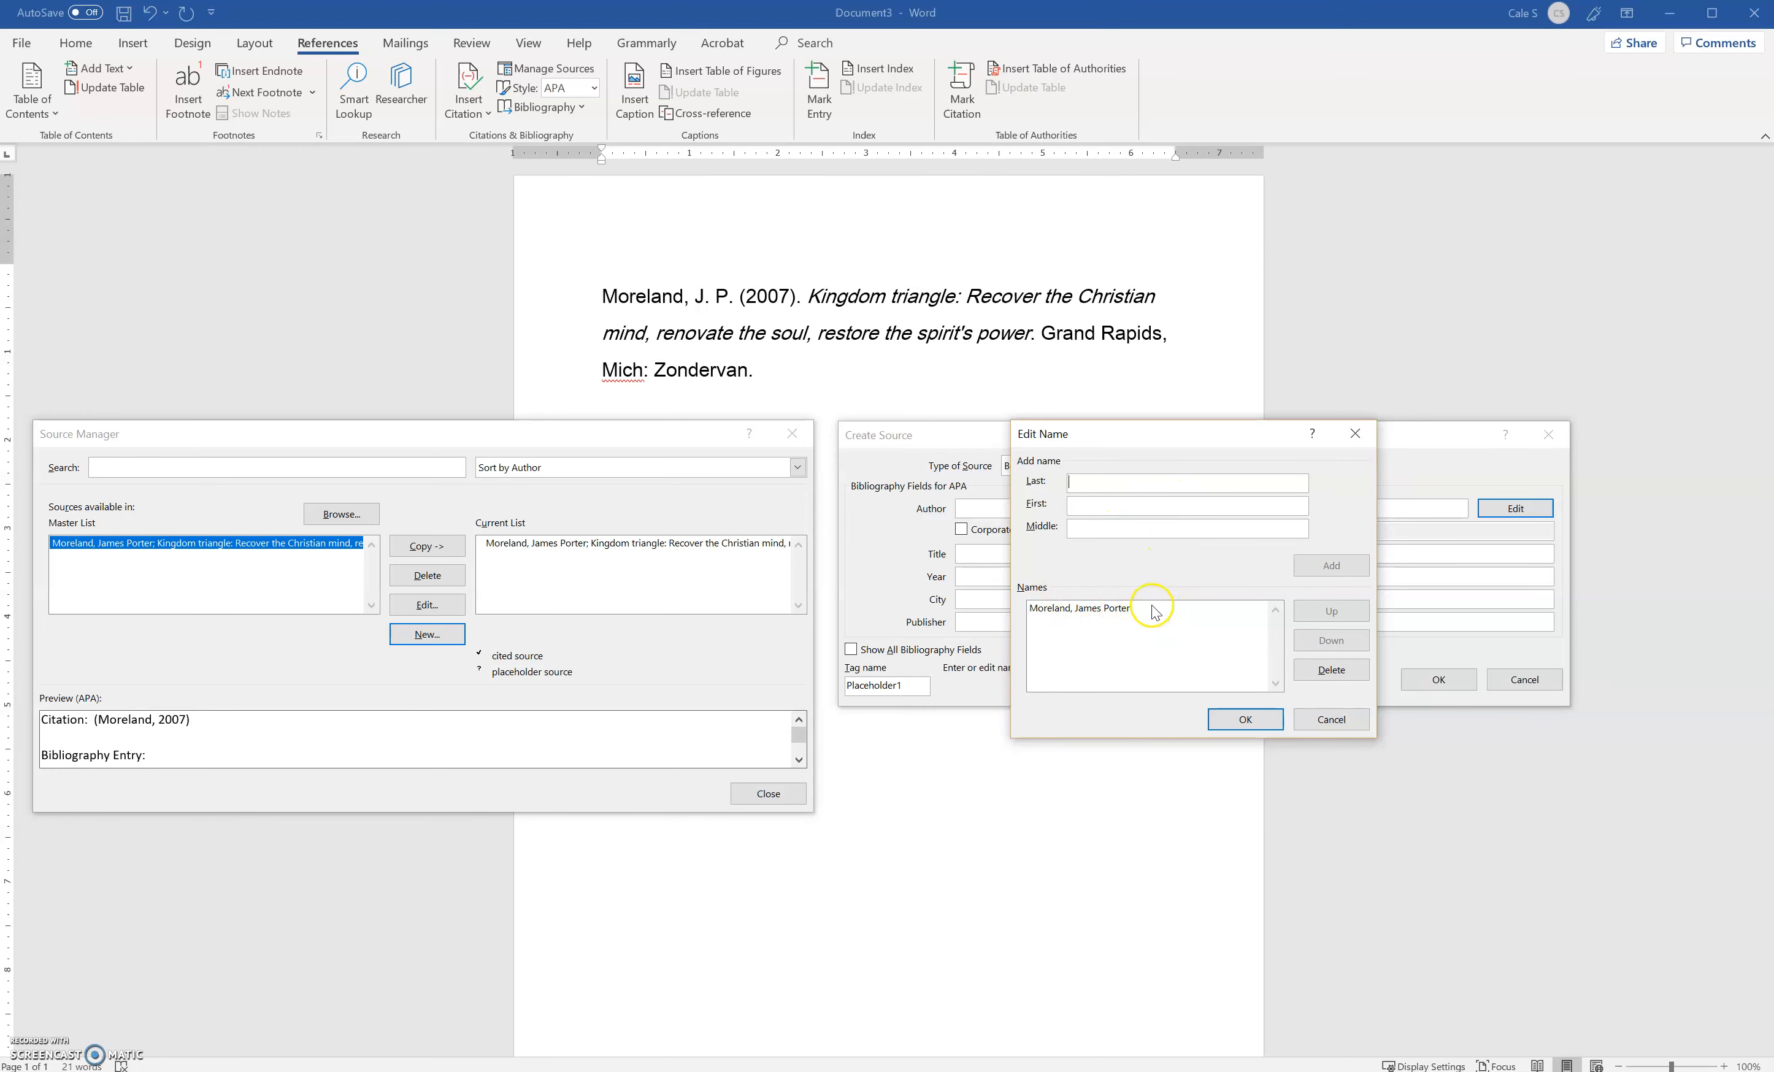
pyautogui.click(1240, 721)
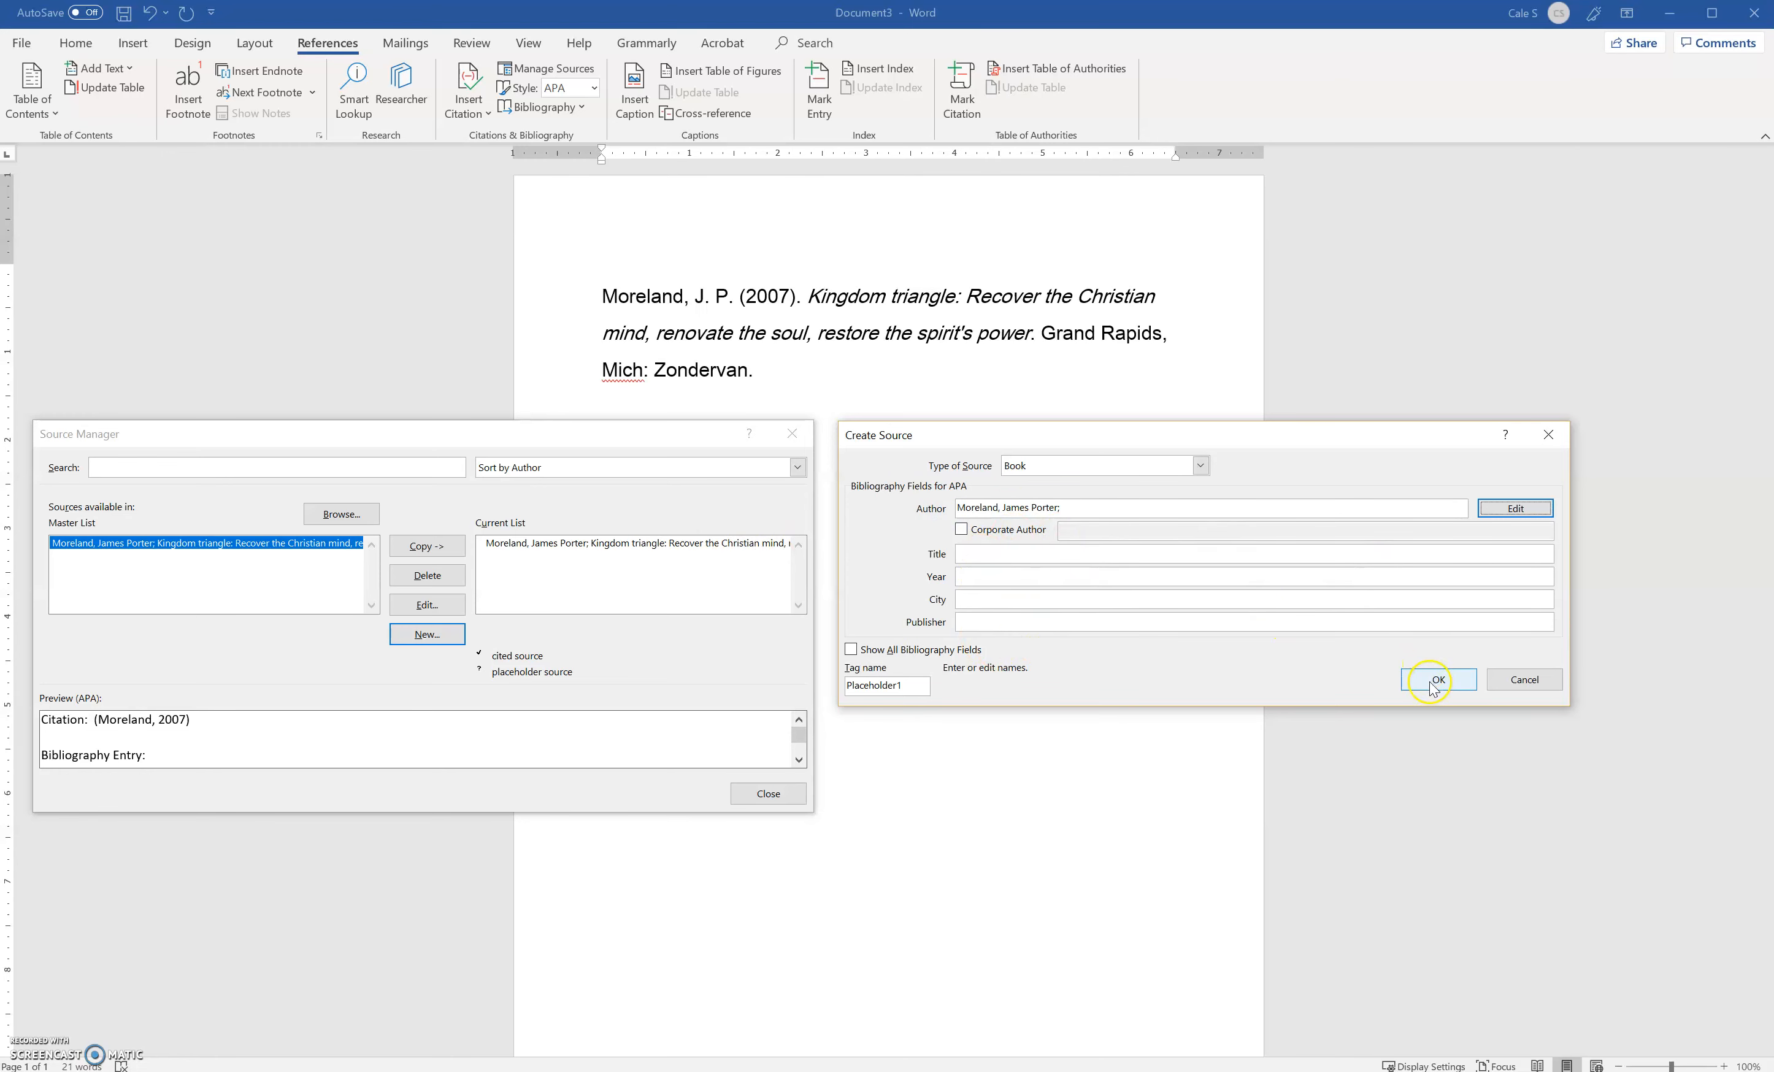
pyautogui.click(1534, 679)
# Review the bibliography fields of the Kingdom triangle source in the current list, and close the Source Manager
pyautogui.click(642, 551)
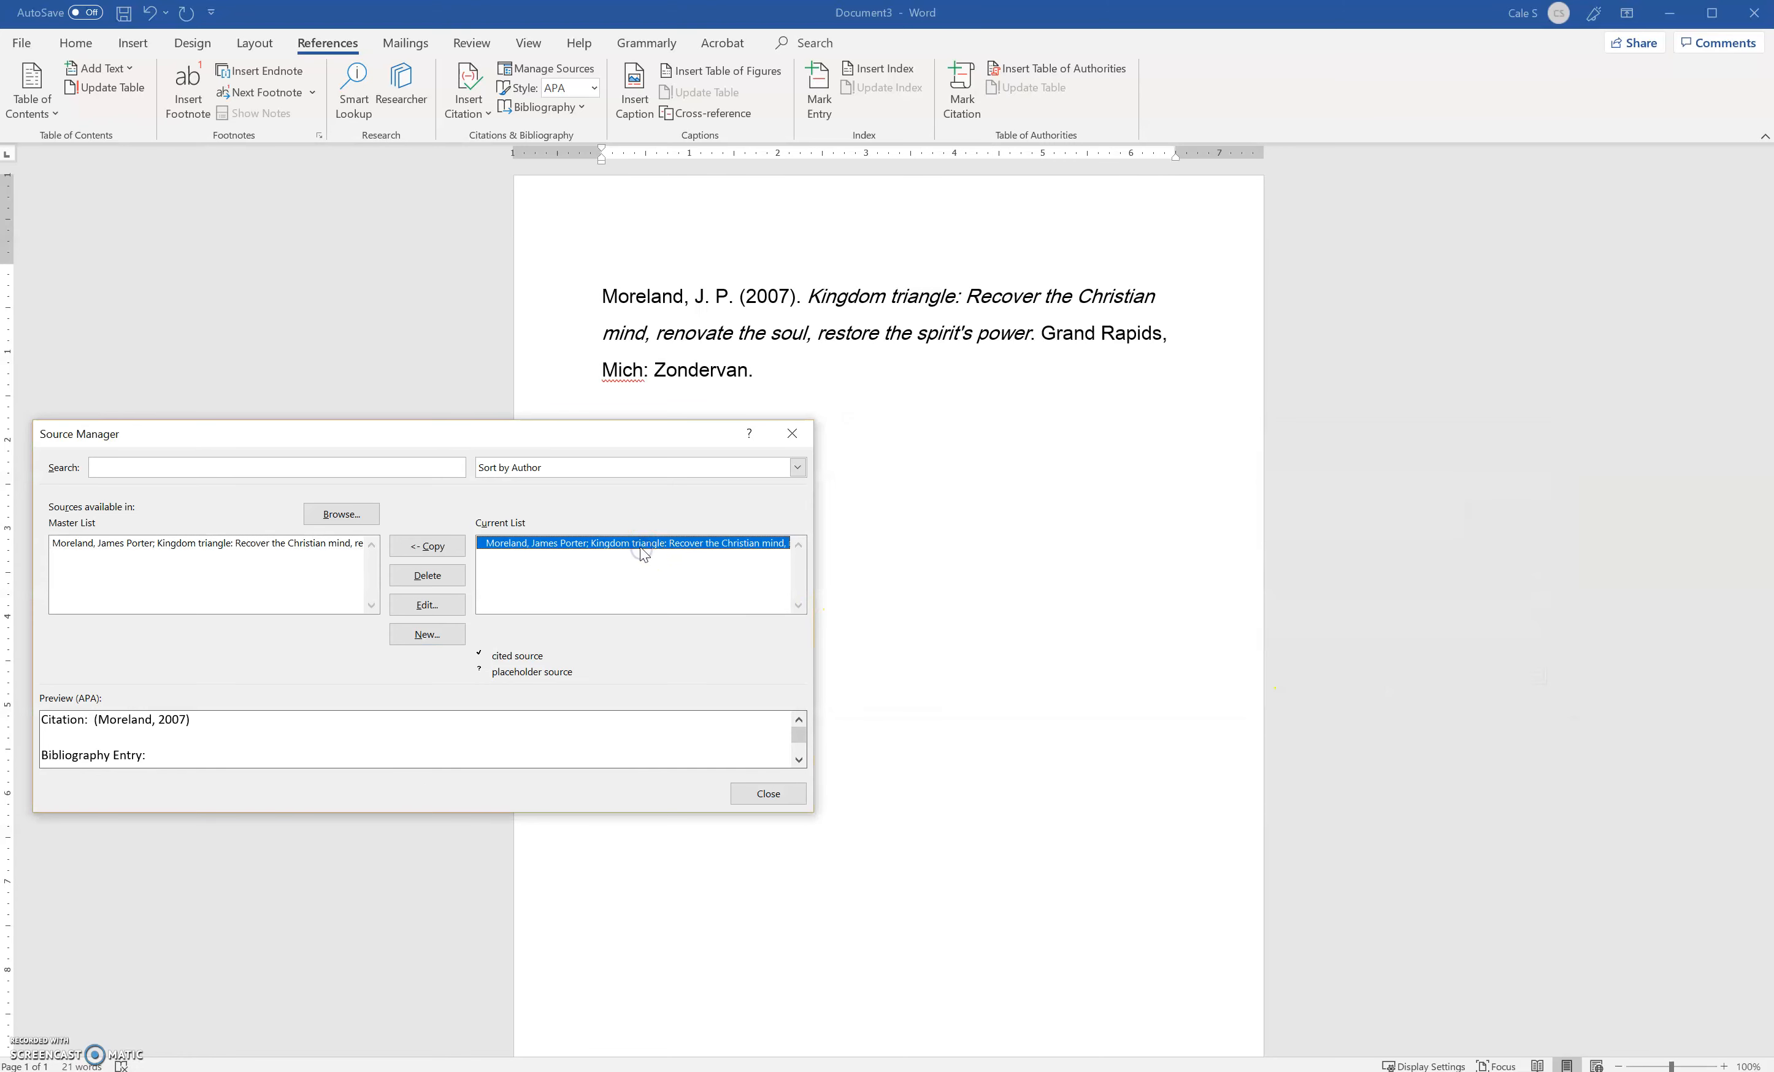
pyautogui.click(436, 601)
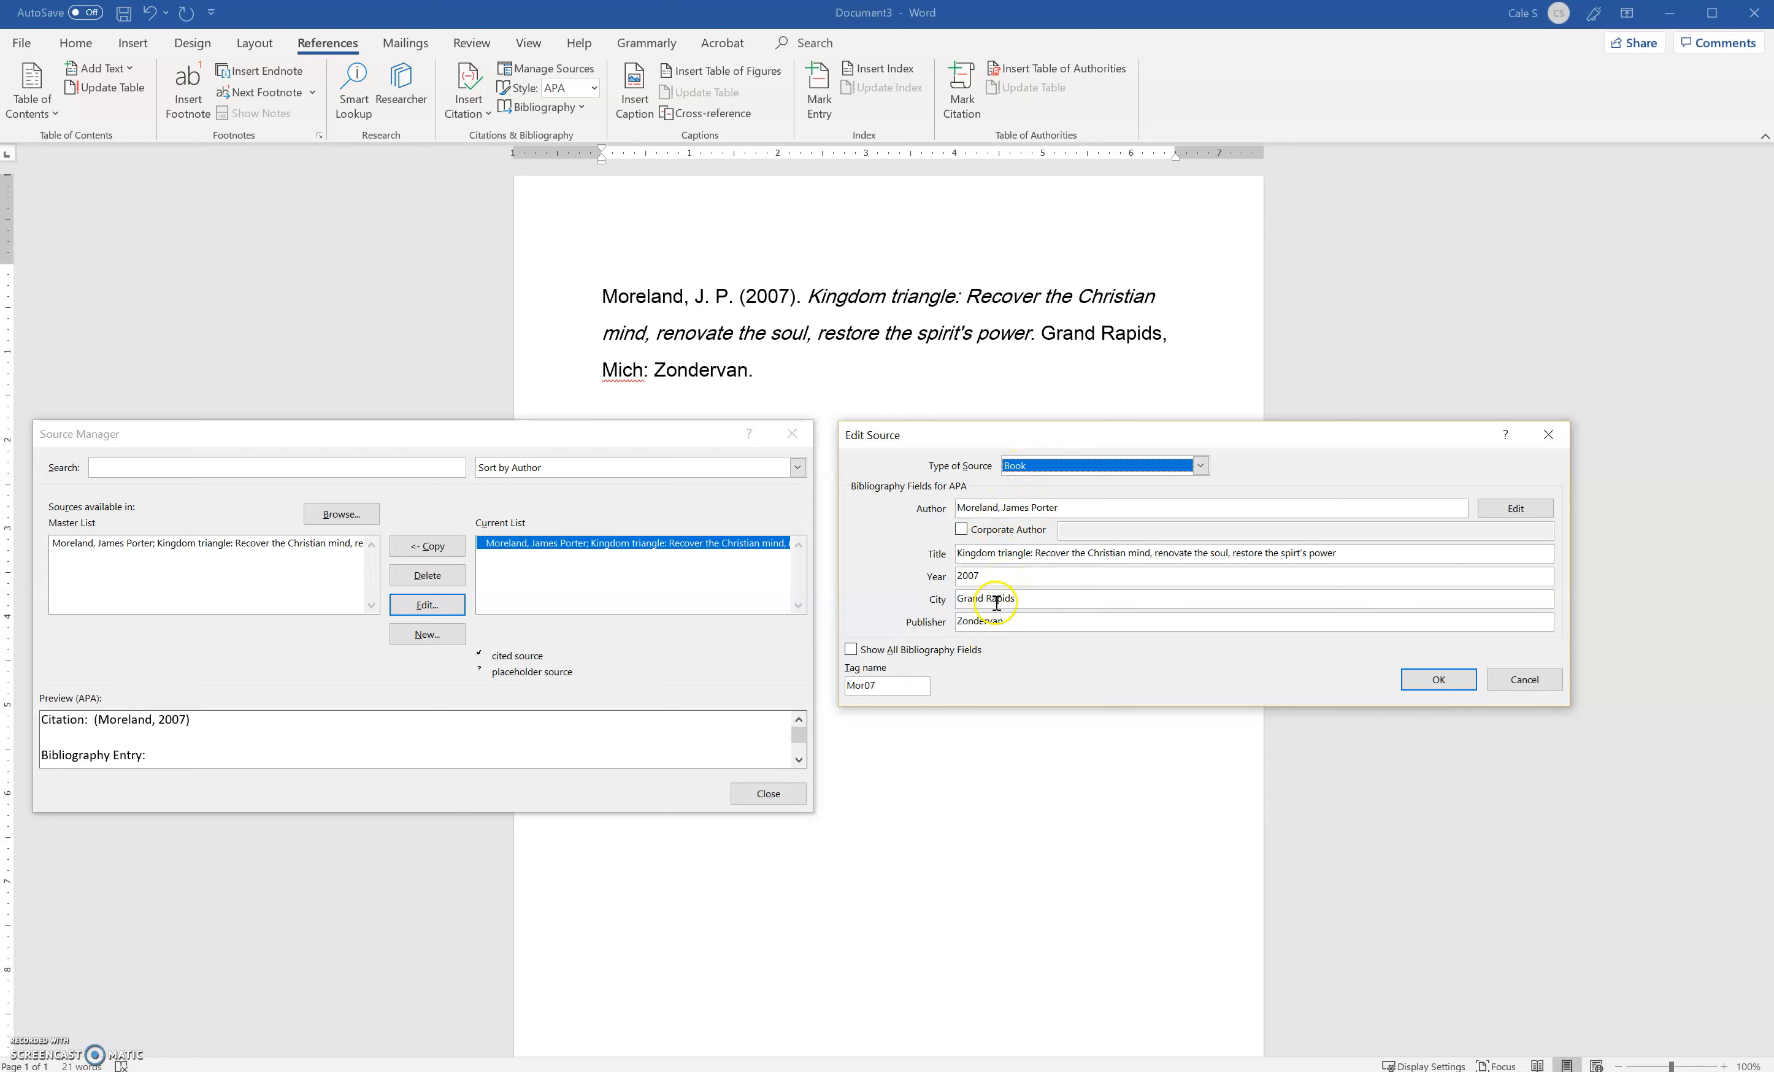
pyautogui.click(1437, 679)
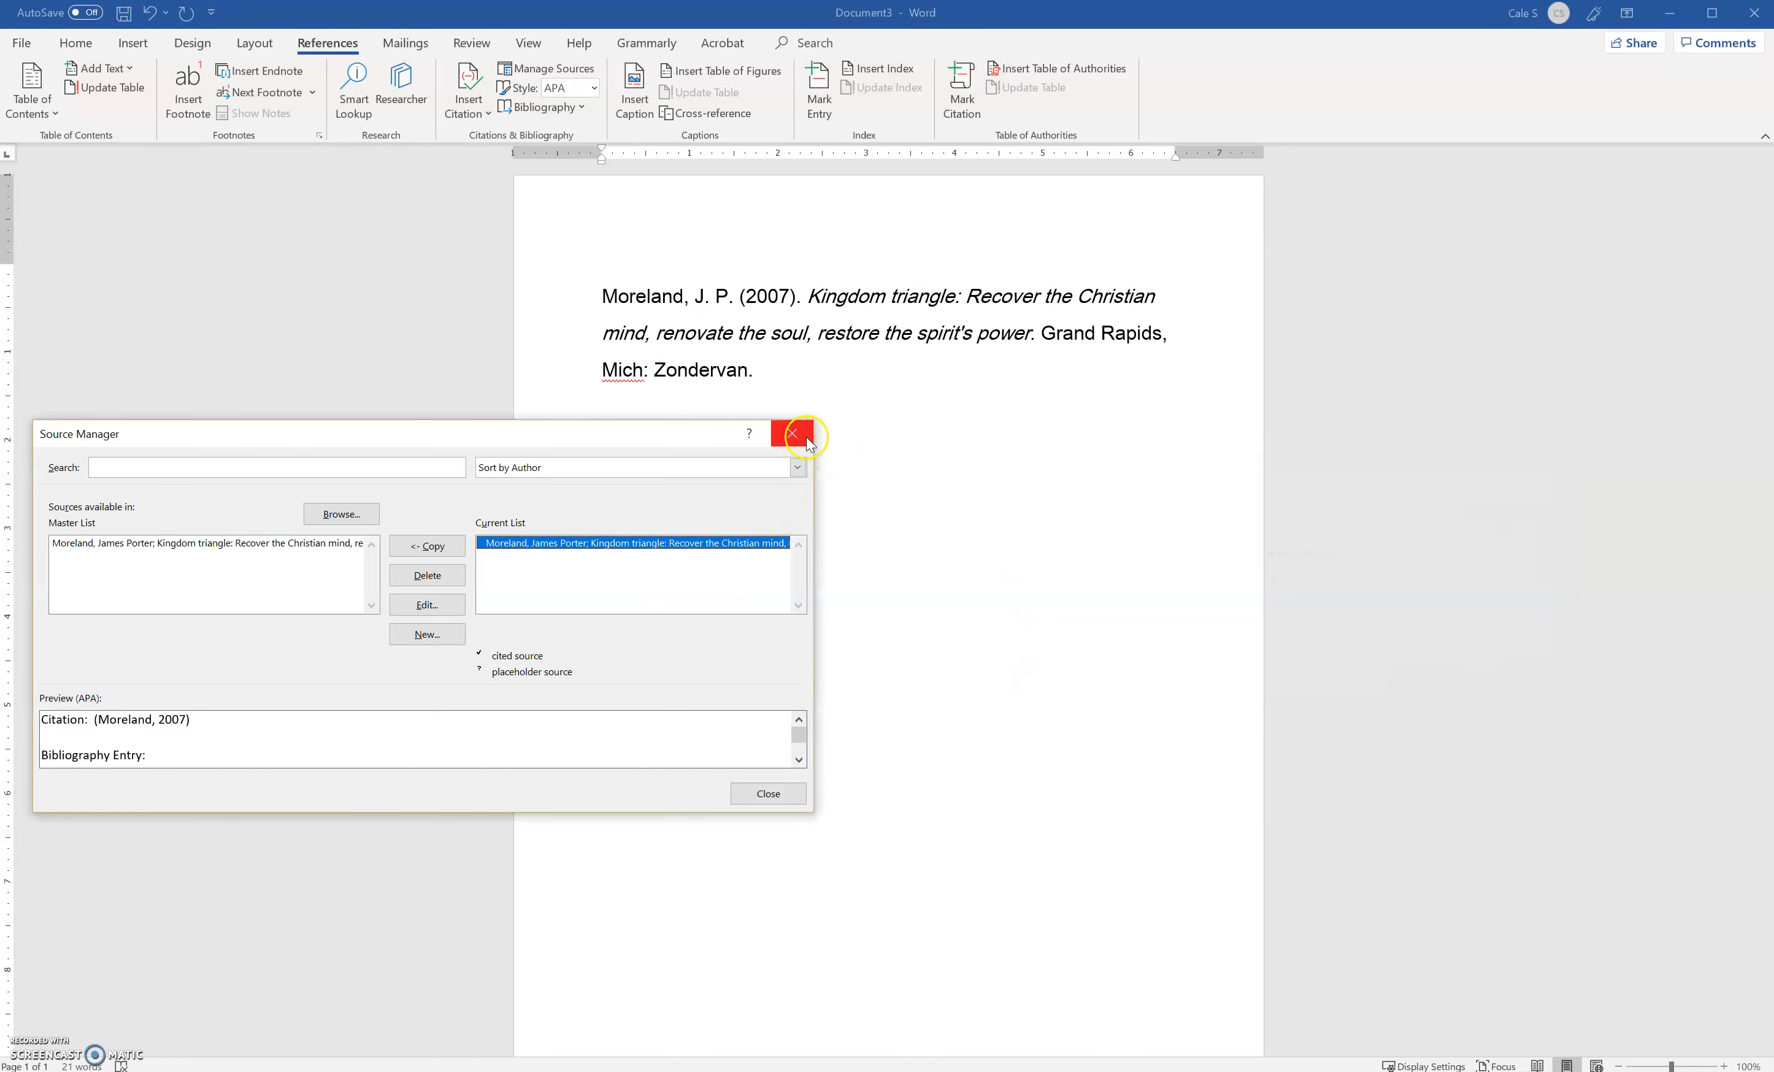
pyautogui.click(767, 793)
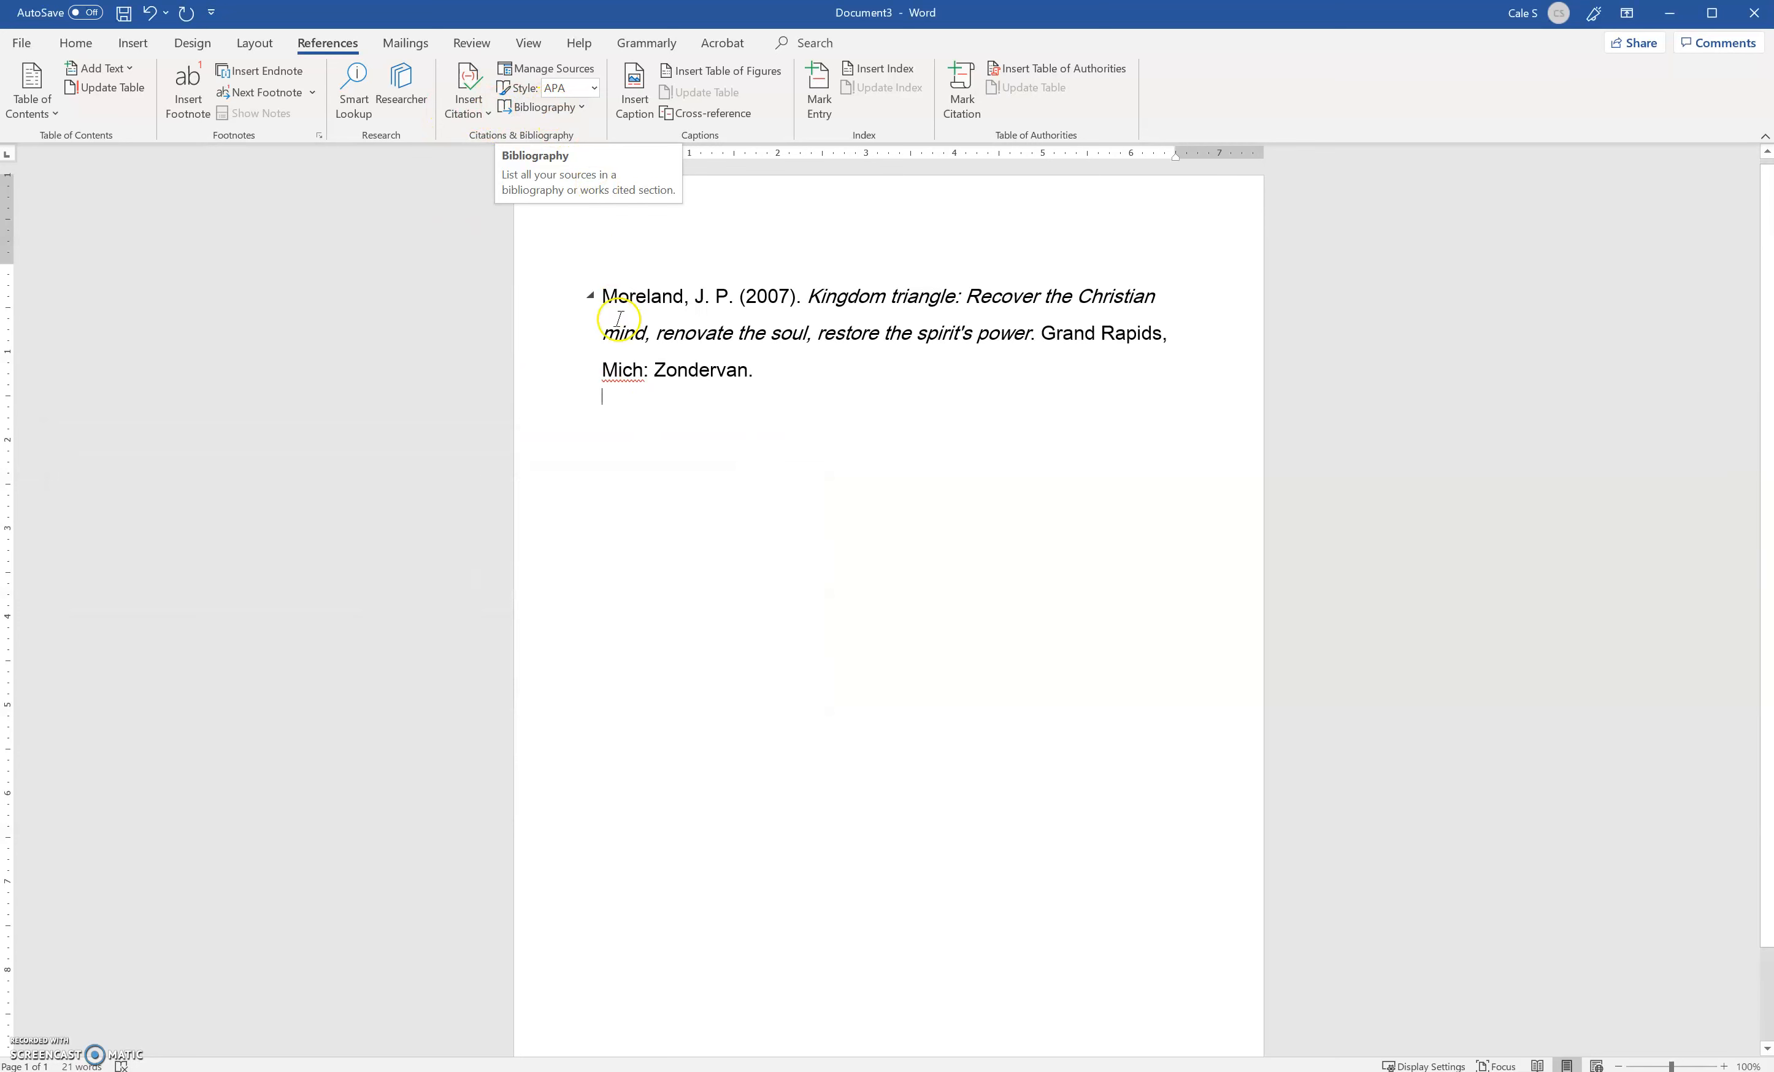
# Insert a citation of the Kingdom triangle source on the empty line below the reference paragraph
pyautogui.click(627, 420)
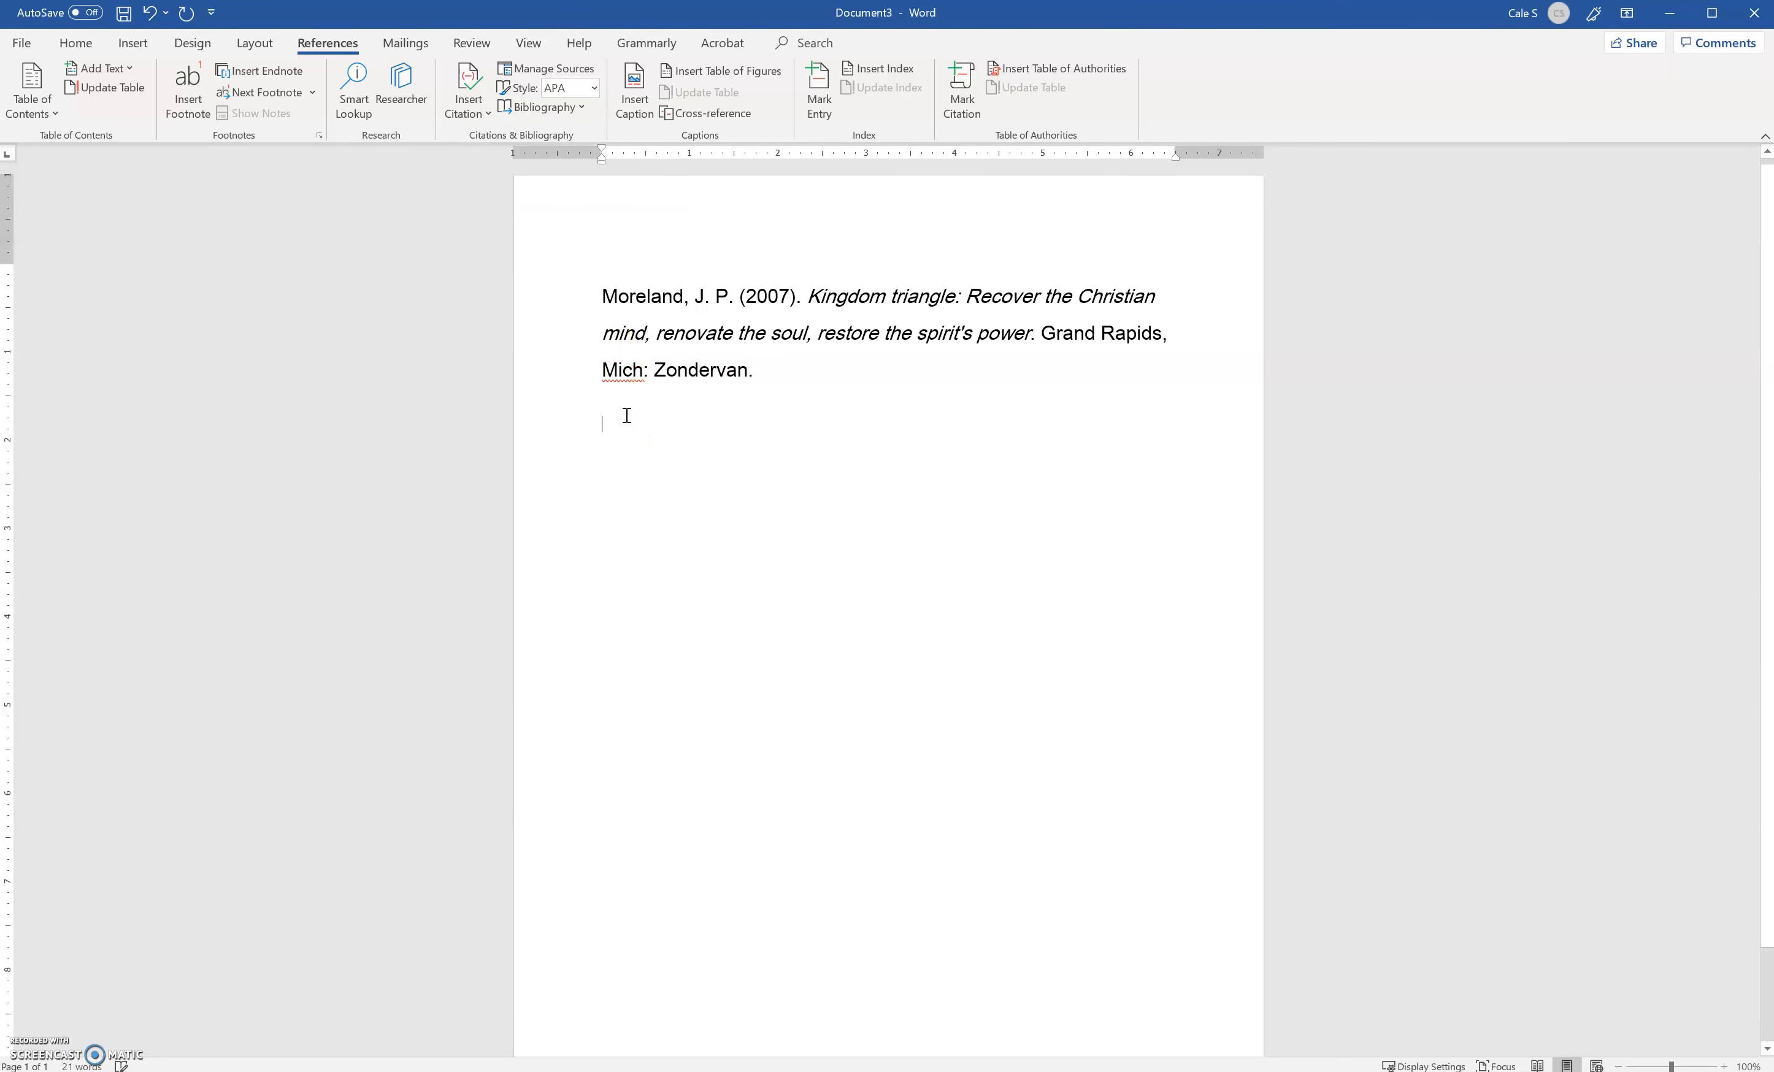
pyautogui.click(623, 407)
pyautogui.click(483, 117)
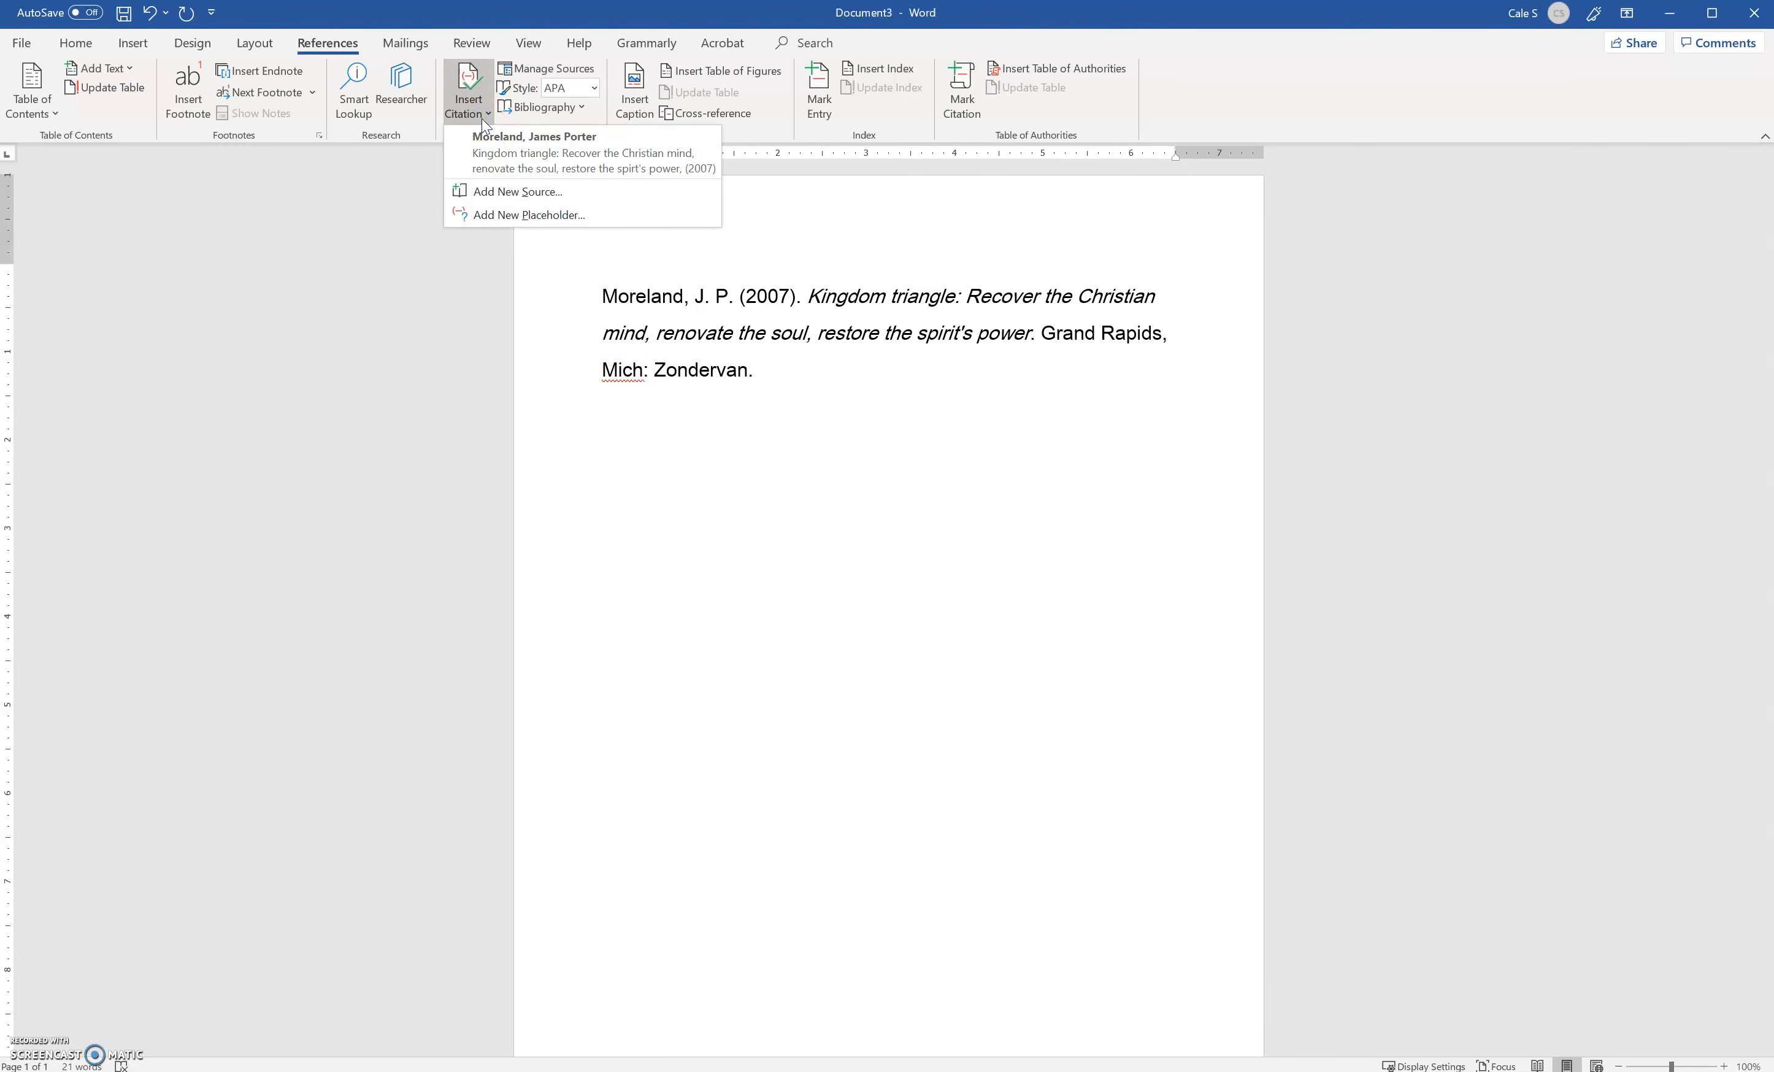
pyautogui.click(501, 153)
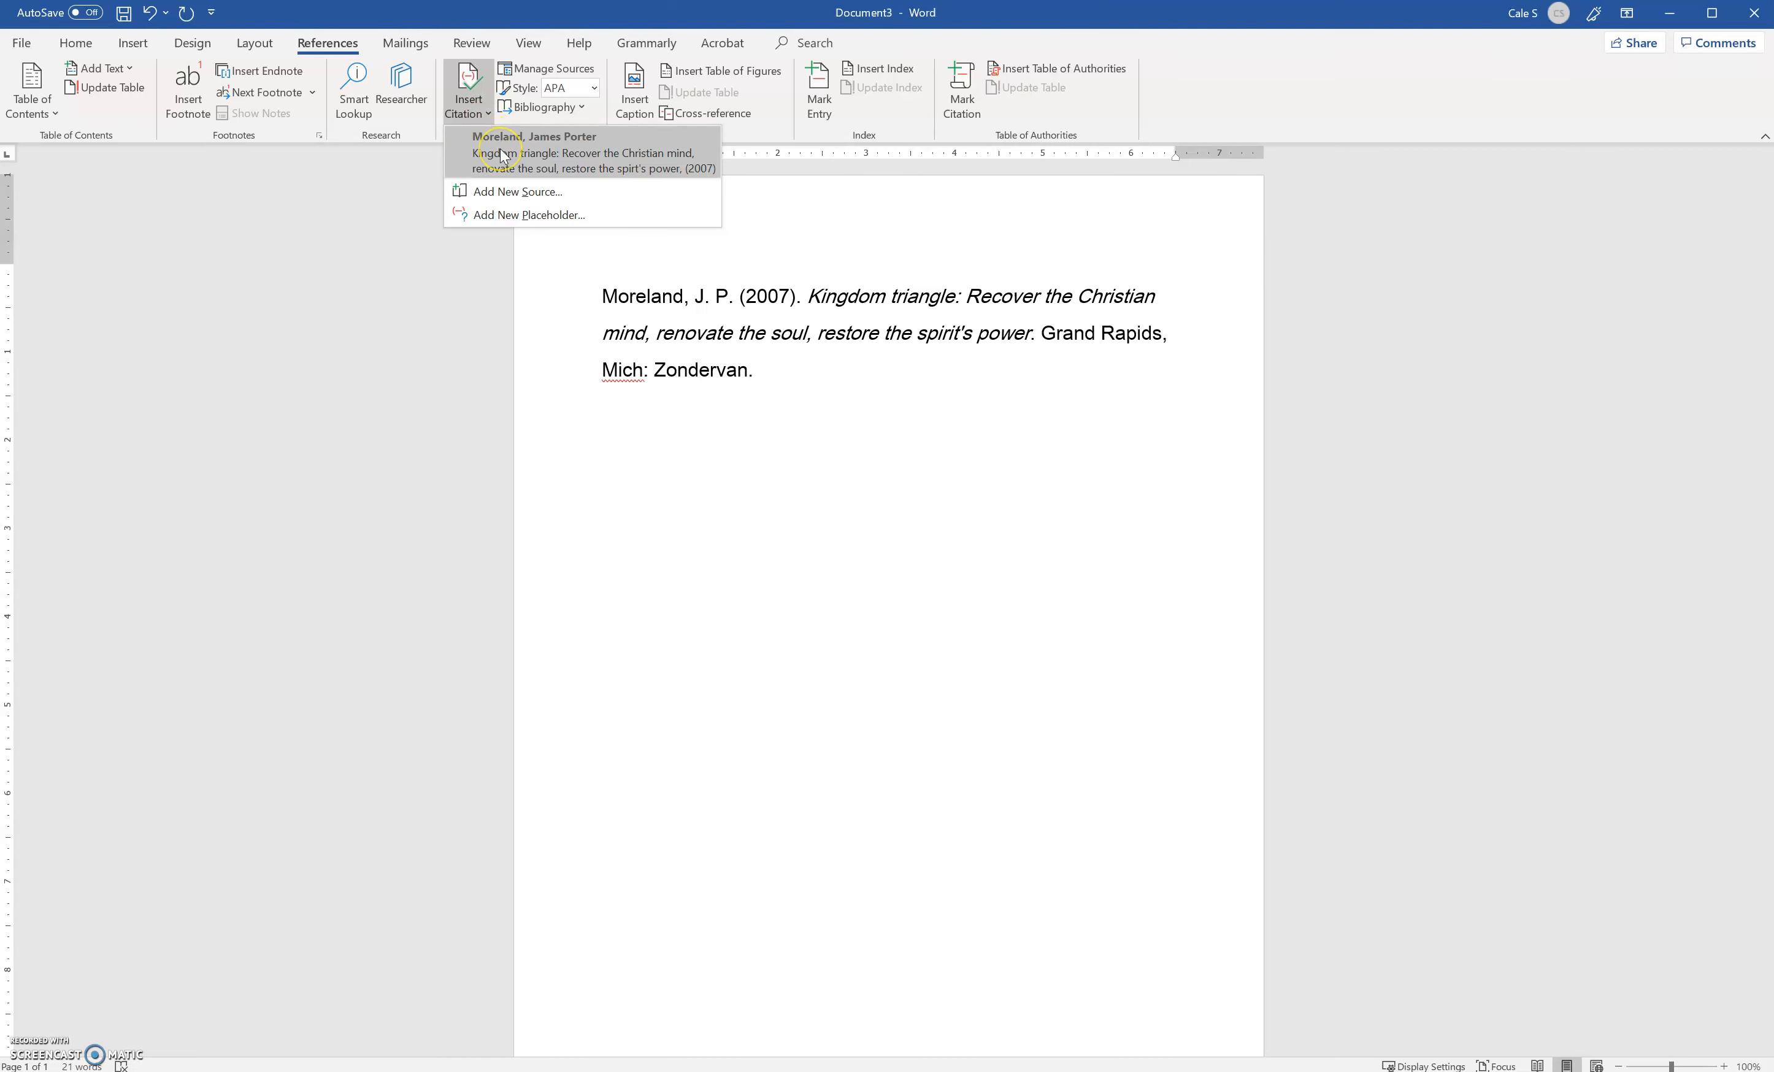
pyautogui.click(502, 154)
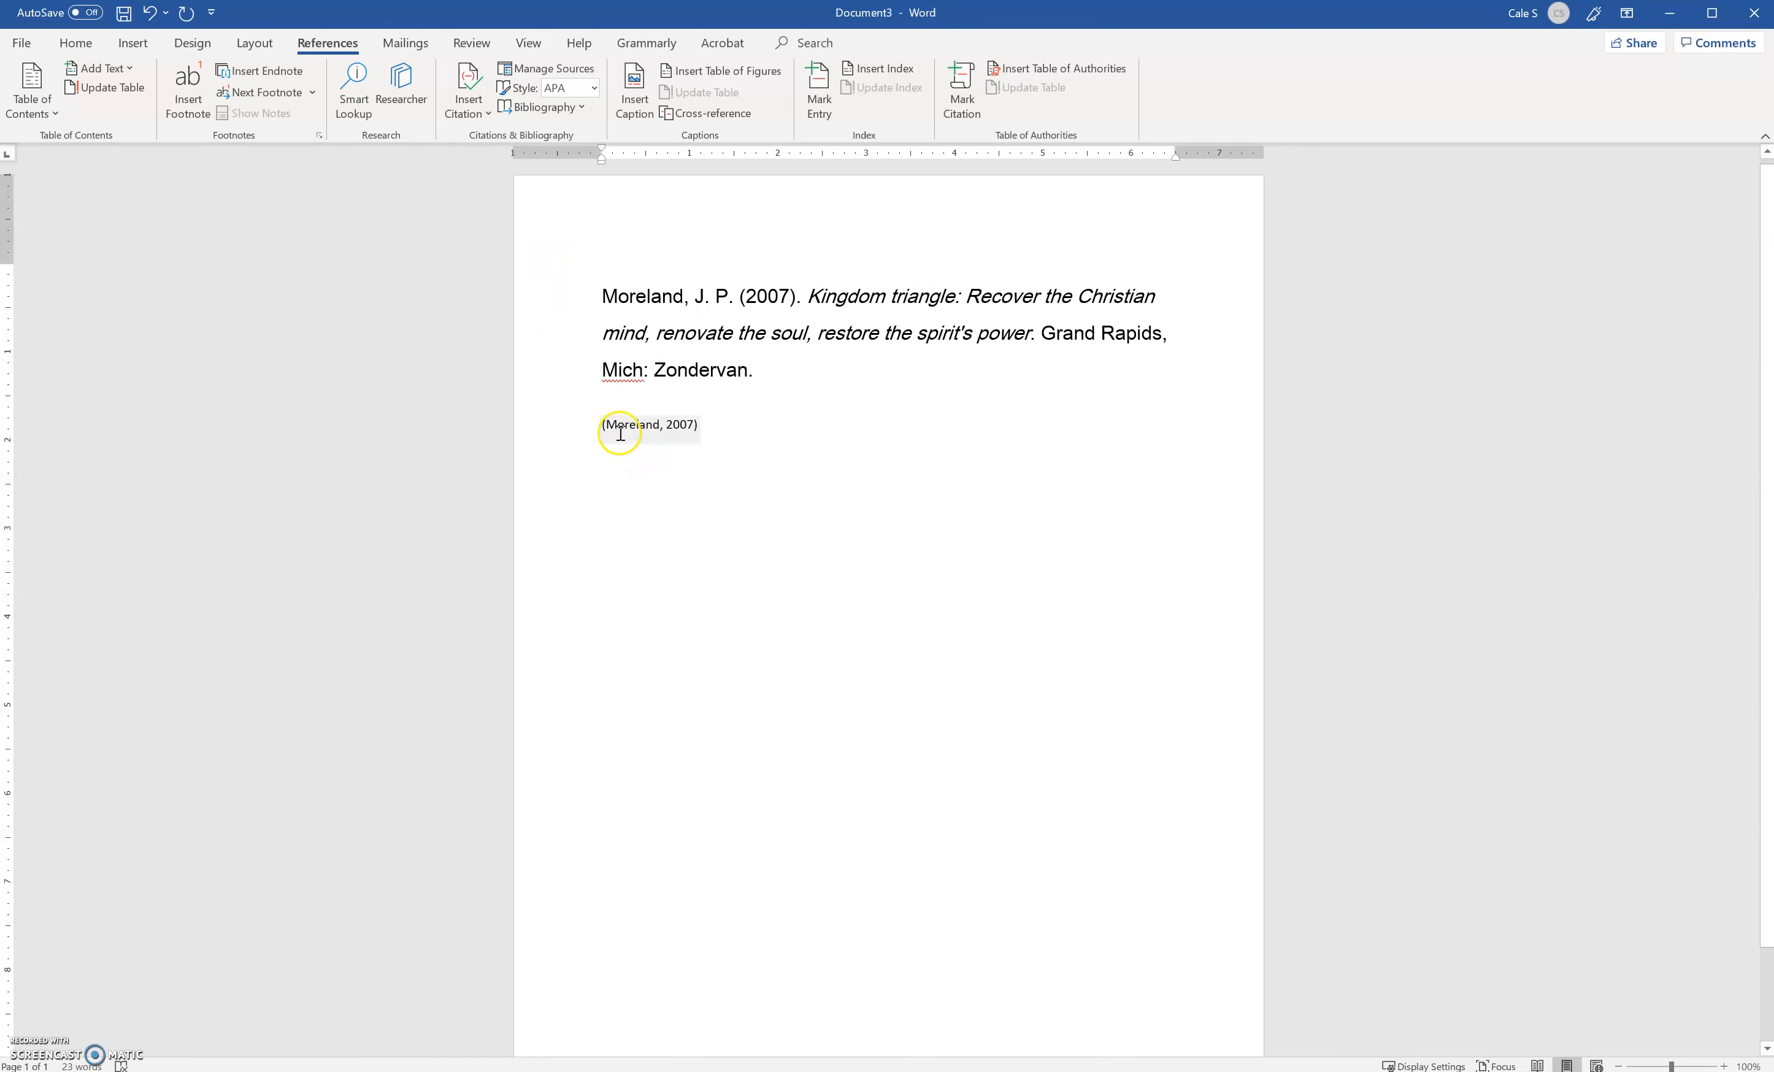
# Insert the built-in References bibliography on a new line below the in-text citation
pyautogui.press('Return')
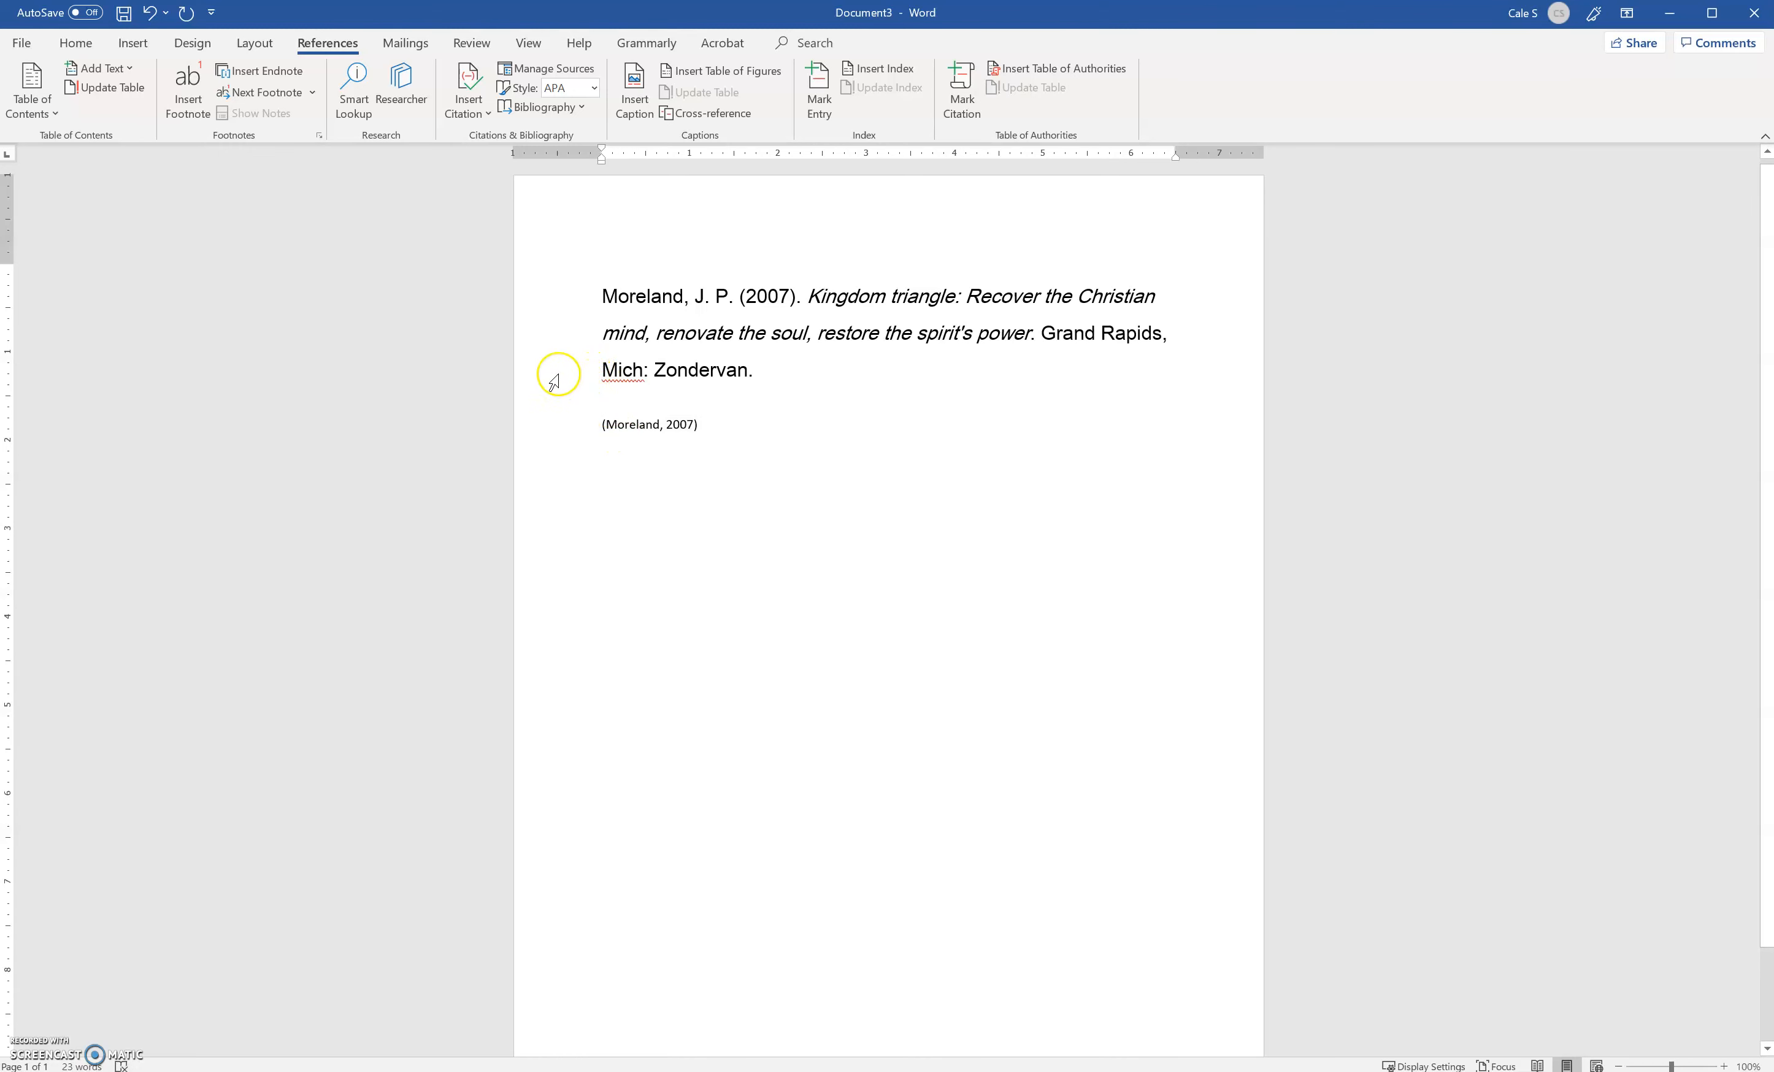
pyautogui.click(584, 106)
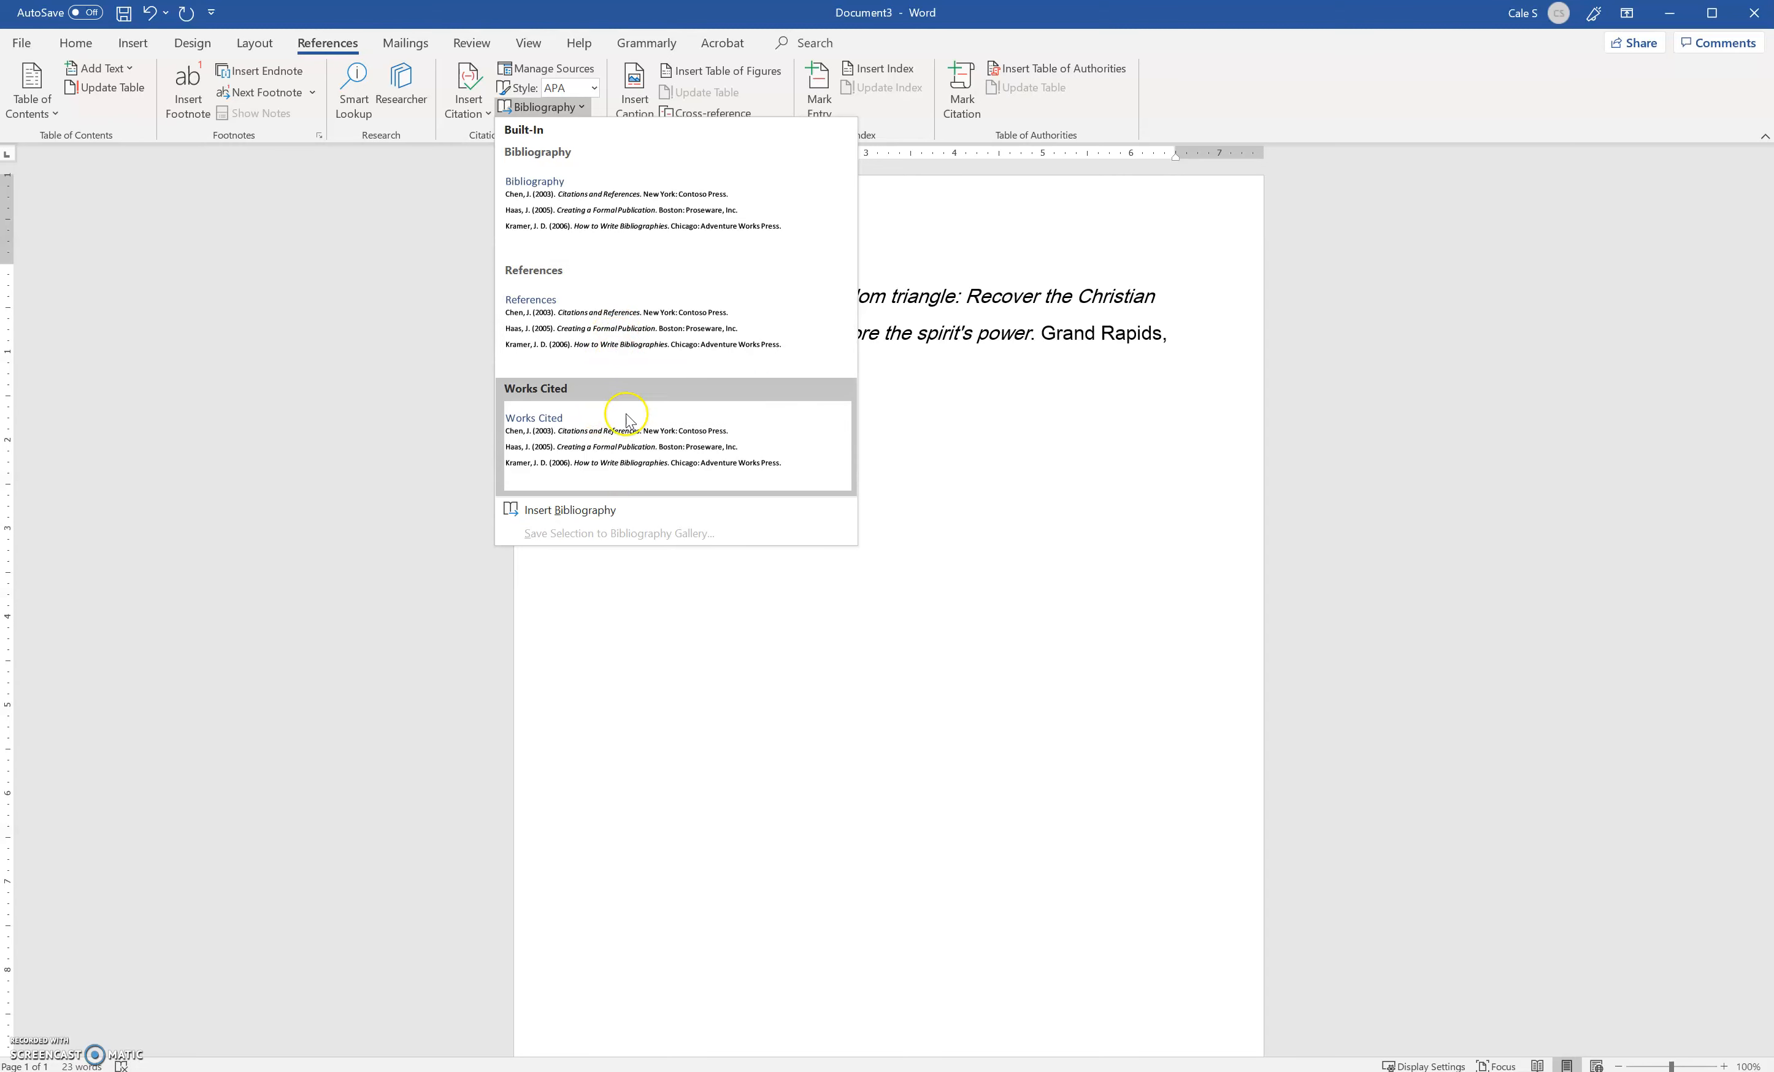
pyautogui.click(626, 321)
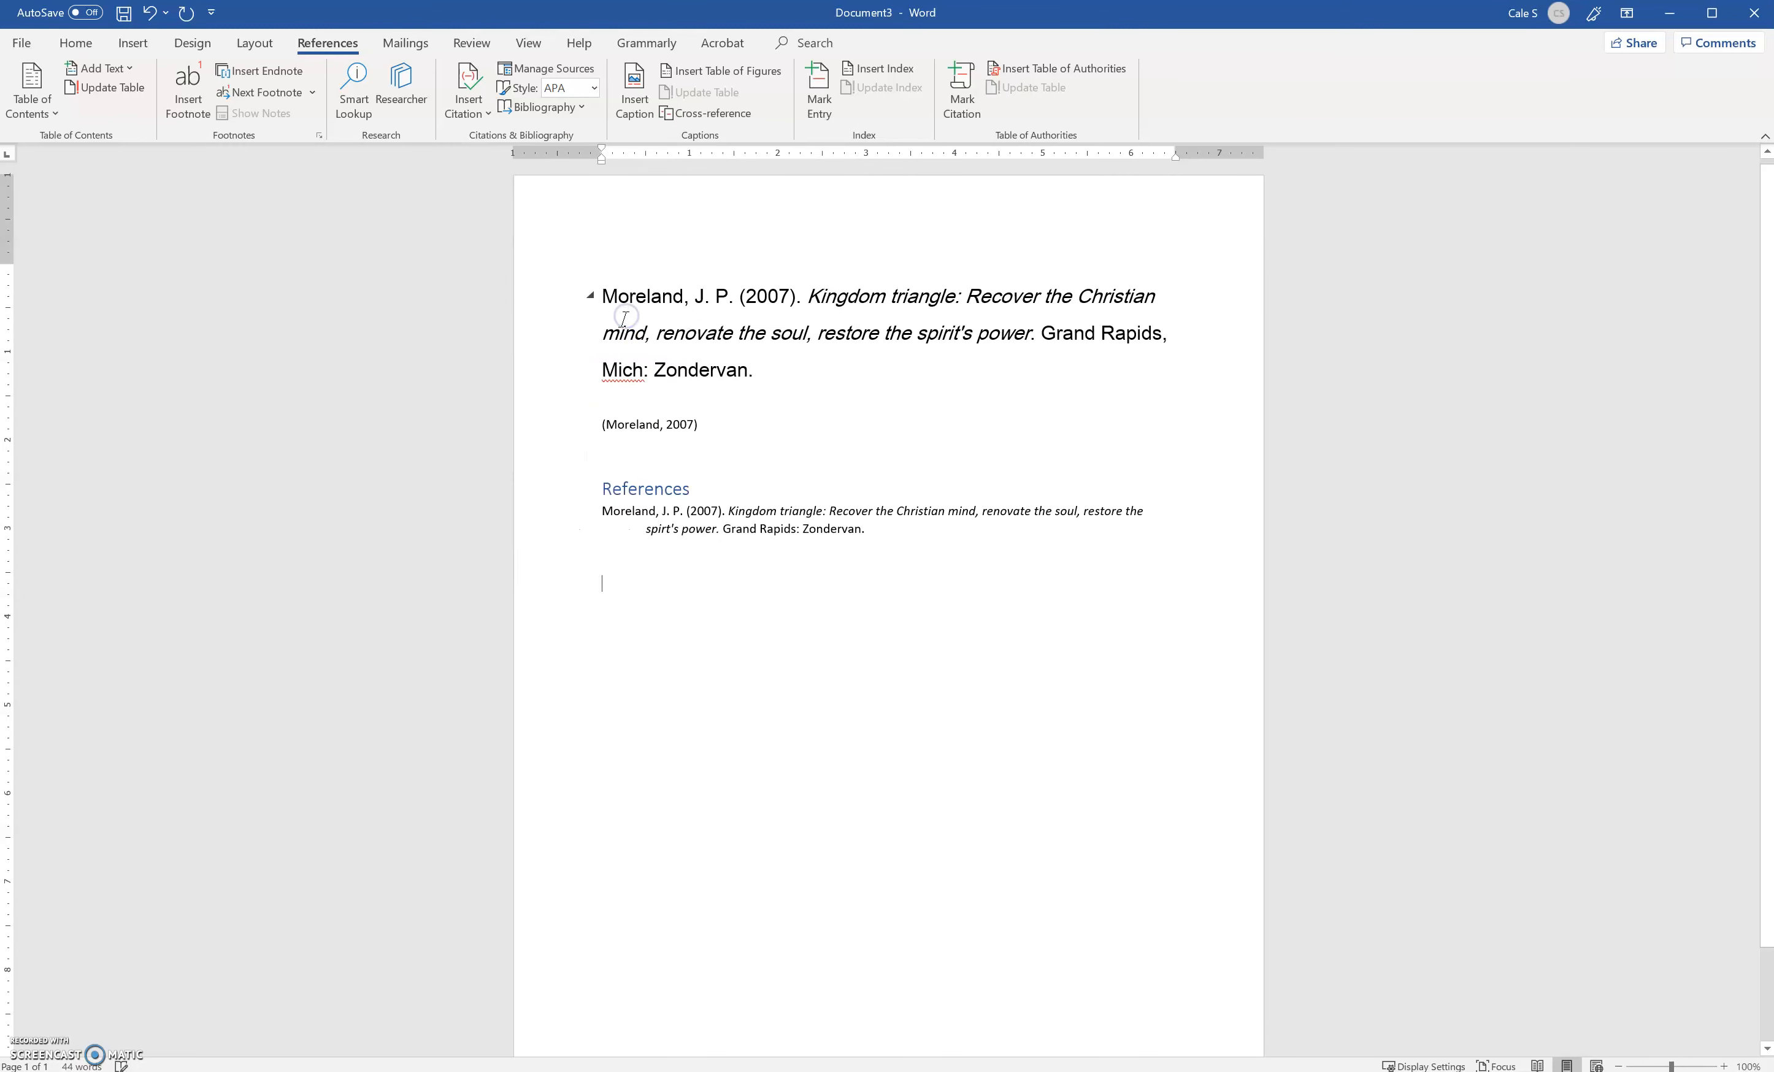